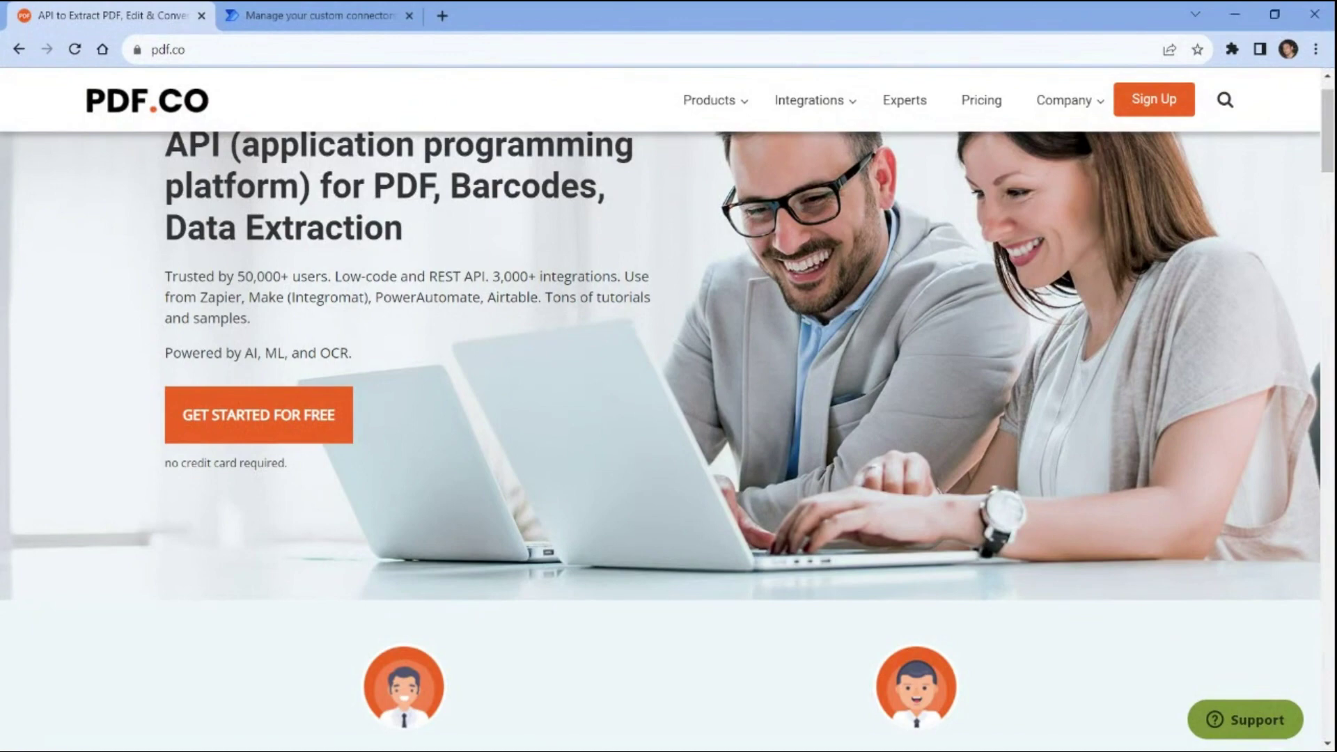
- Open PDF.co's MS Power Automate integration page and view its custom connector download section
{"action": "key", "text": "ctrl+a"}
{"action": "mouse_move", "coordinate": [855, 107]}
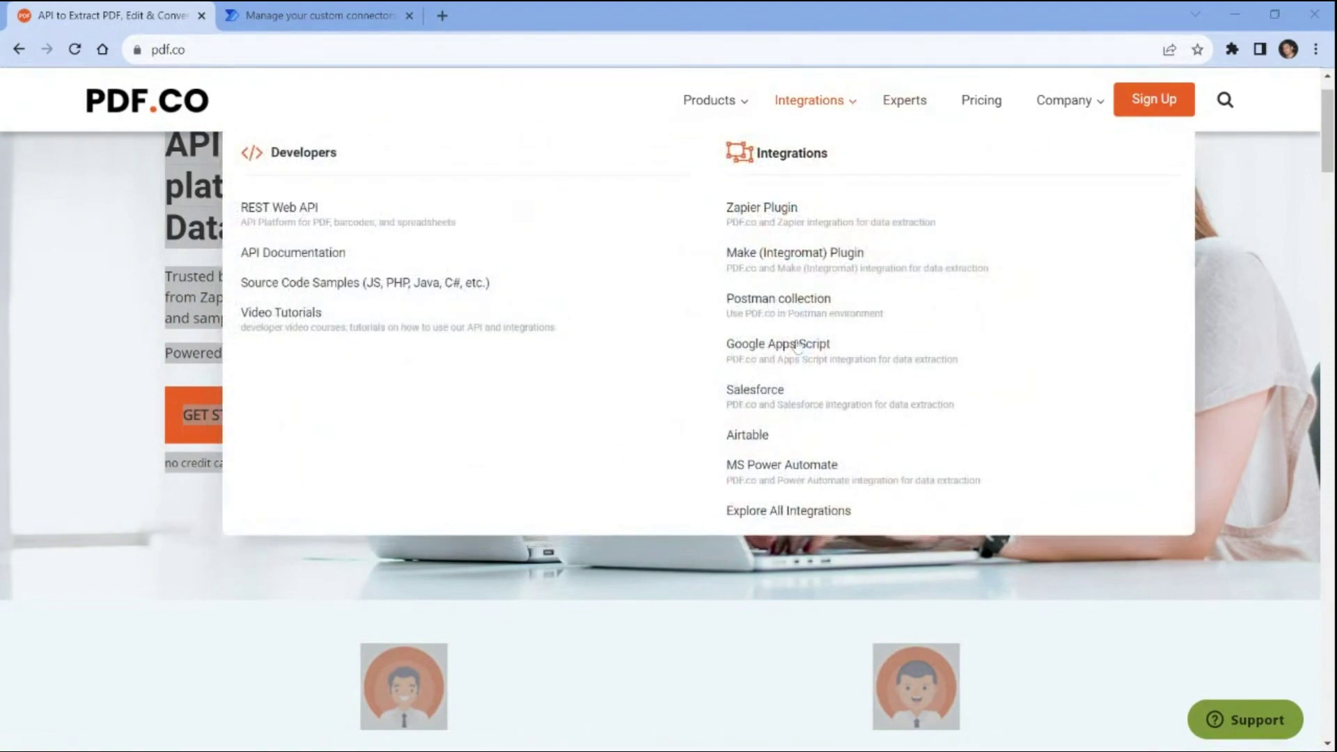
{"action": "left_click", "coordinate": [771, 471]}
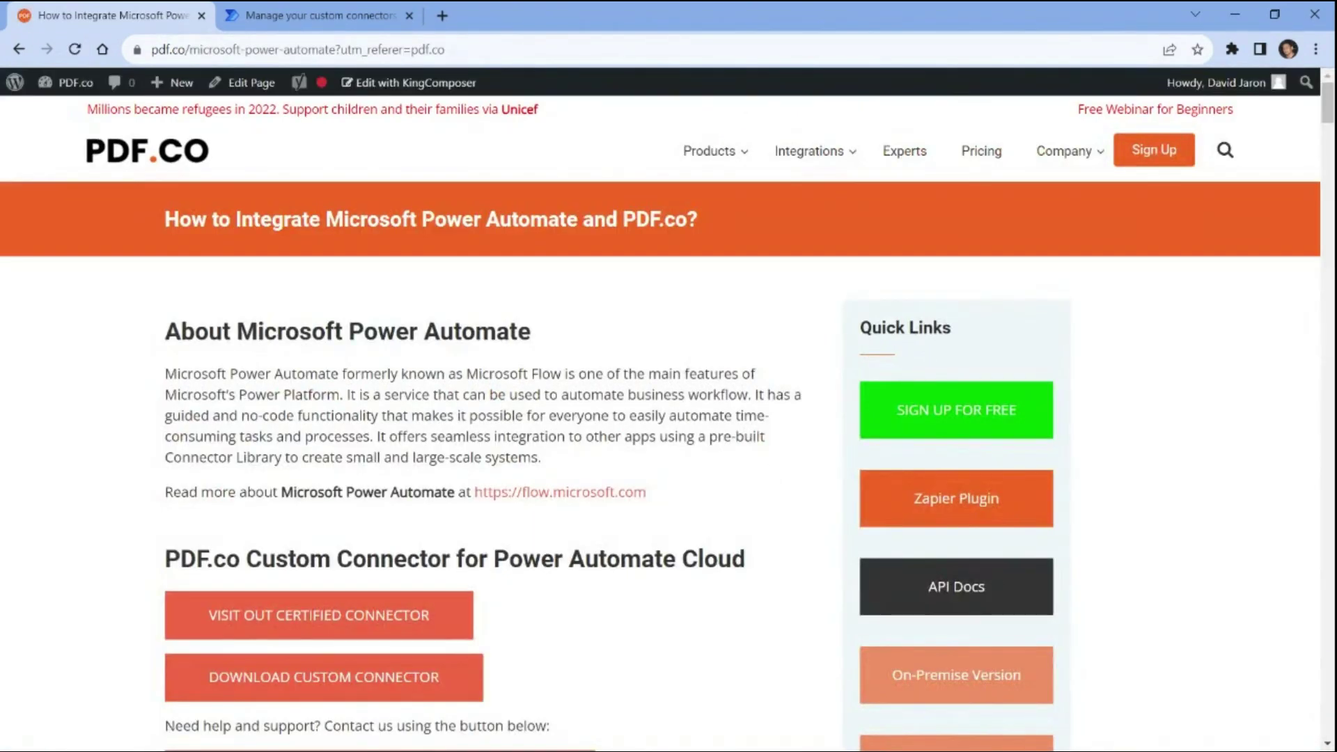
{"action": "scroll", "coordinate": [661, 417], "scroll_direction": "down", "scroll_amount": 4}
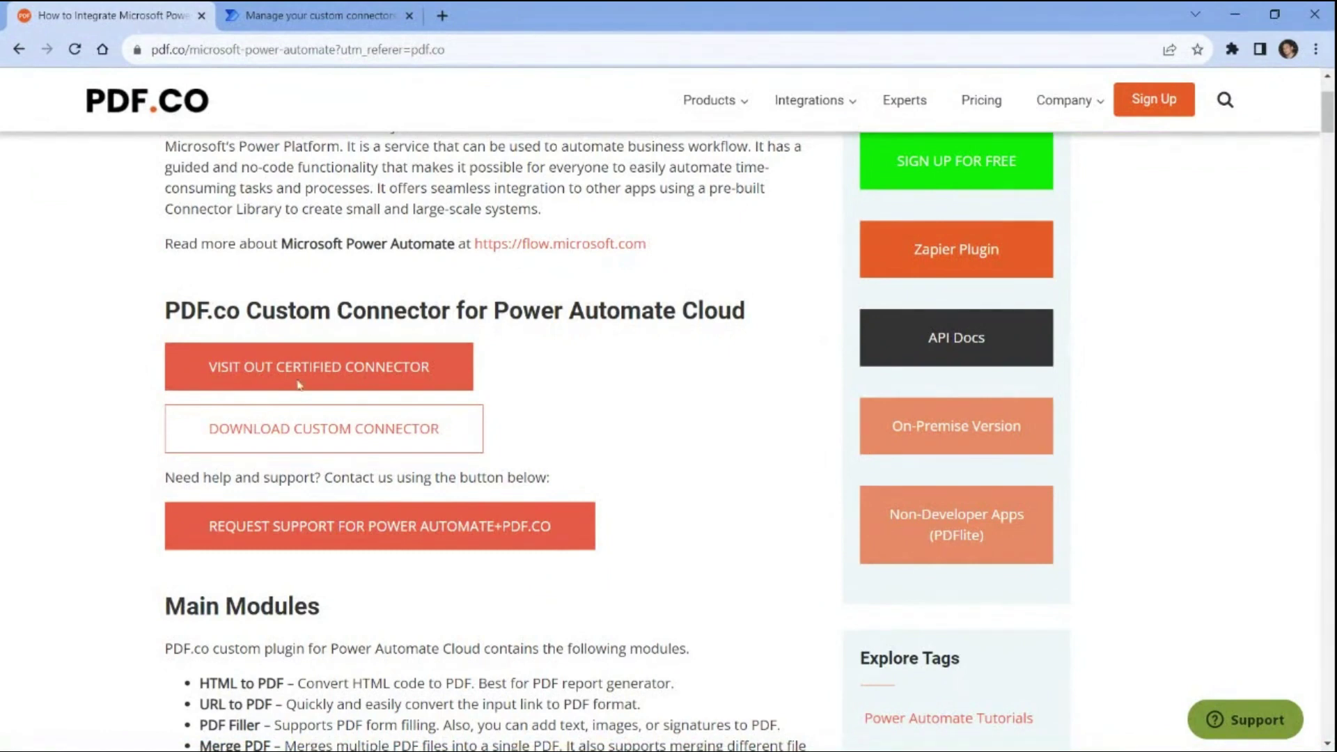
- Switch to Power Automate and open the list of custom connectors under the data section
{"action": "left_click", "coordinate": [287, 16]}
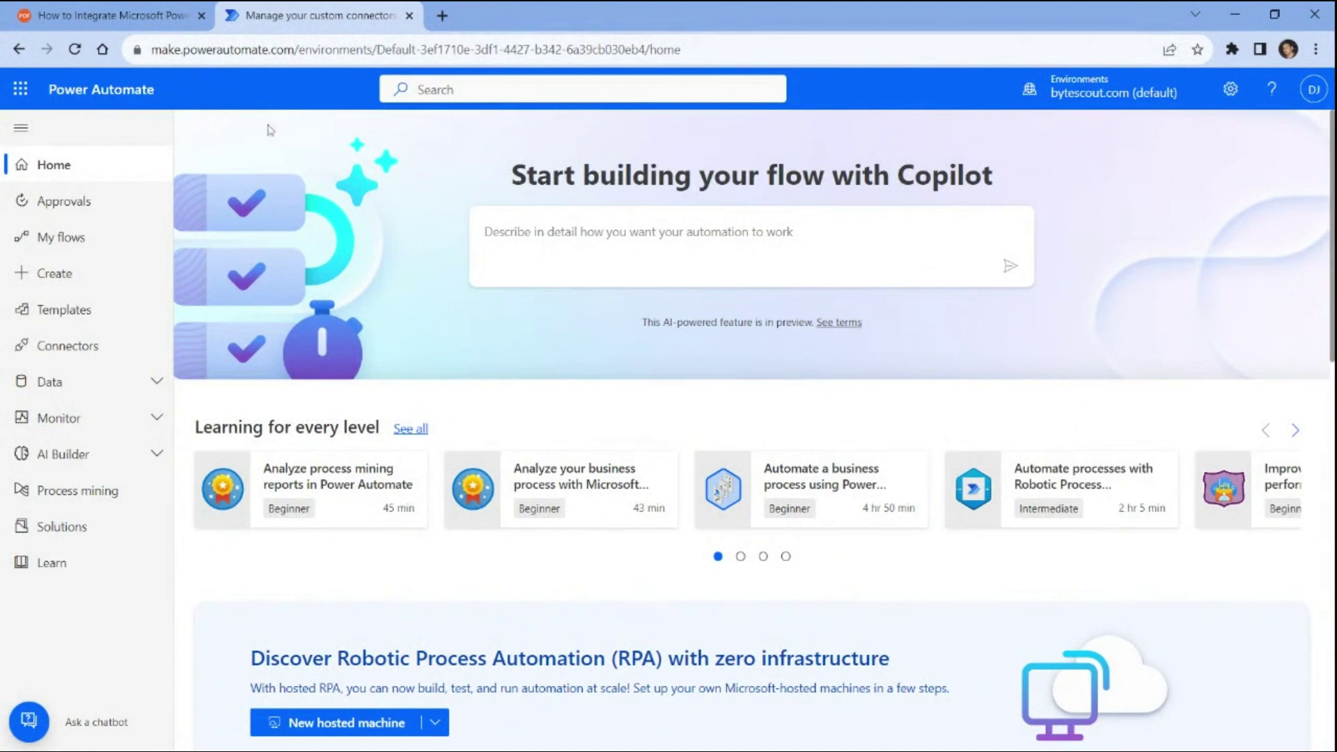
{"action": "left_click", "coordinate": [161, 385]}
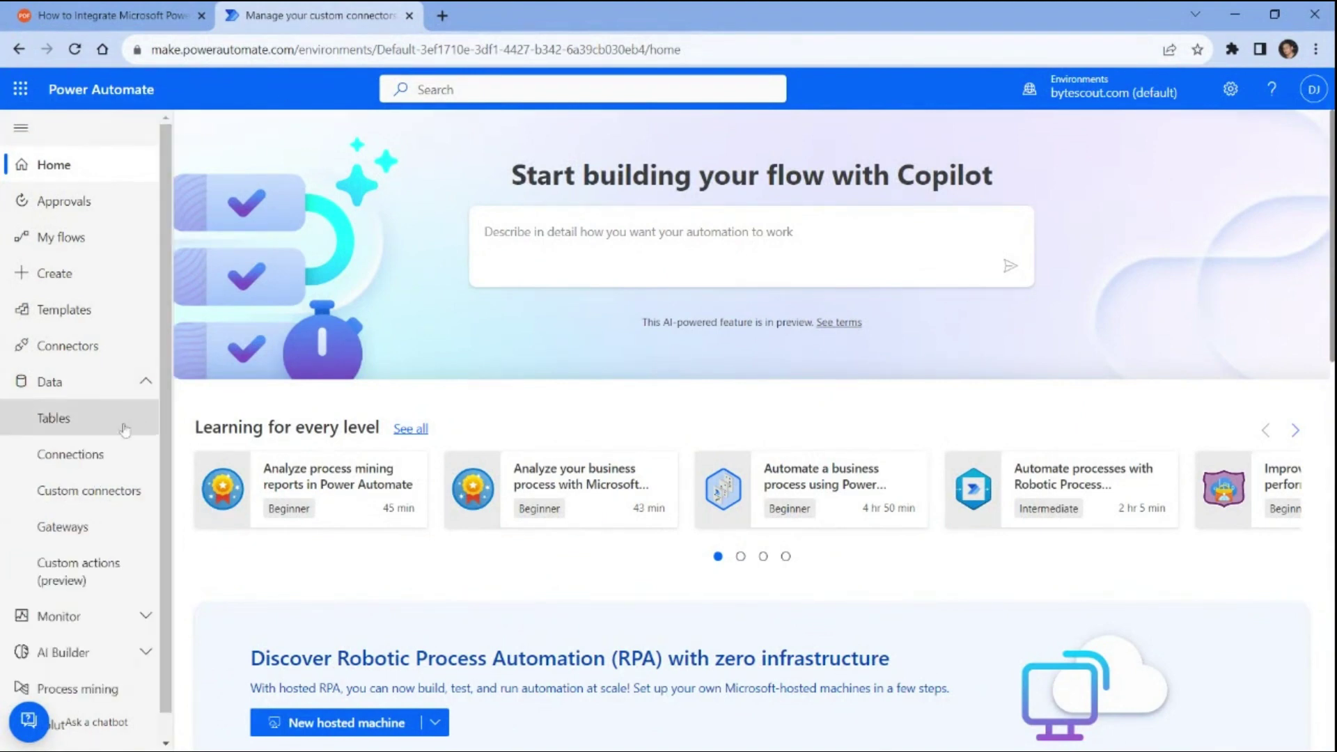
{"action": "left_click", "coordinate": [87, 491]}
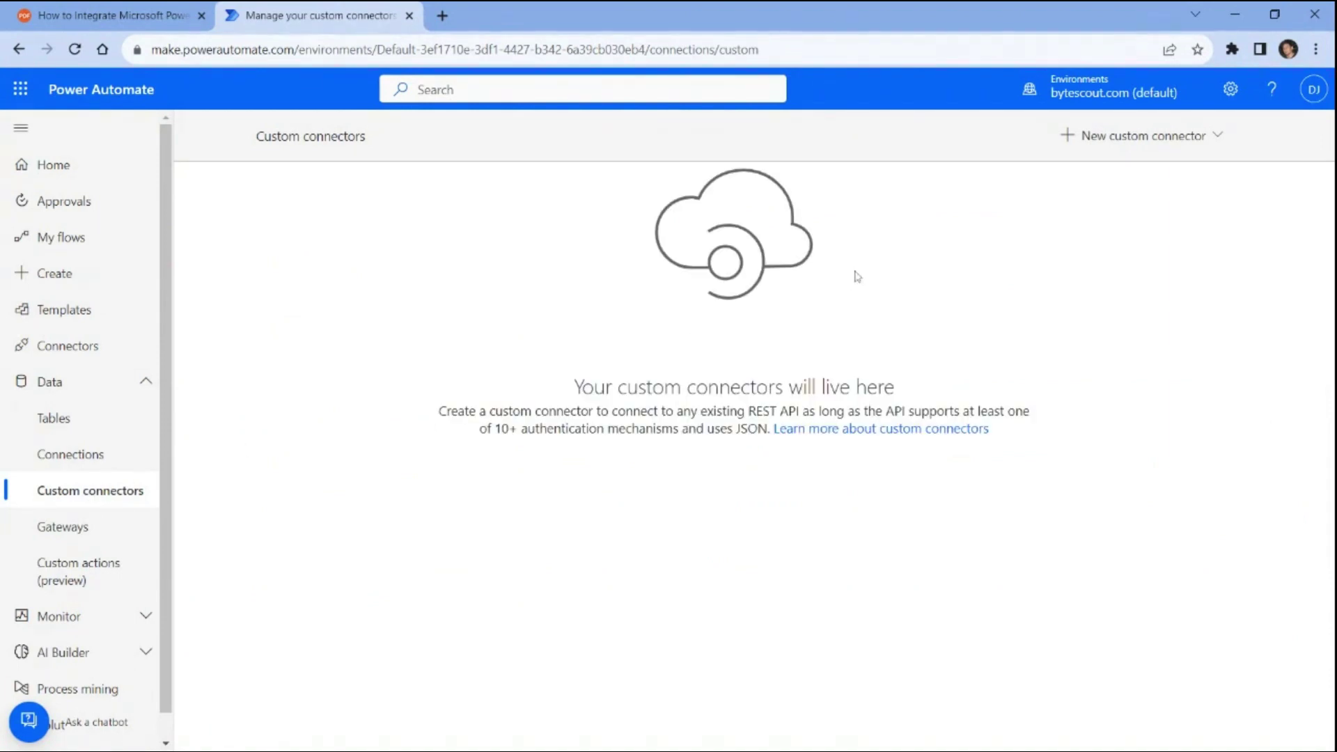
- Create a custom connector named PDFco by importing the OpenAPI file PDFcoPowerAutomateConnector.json
{"action": "left_click", "coordinate": [1170, 137]}
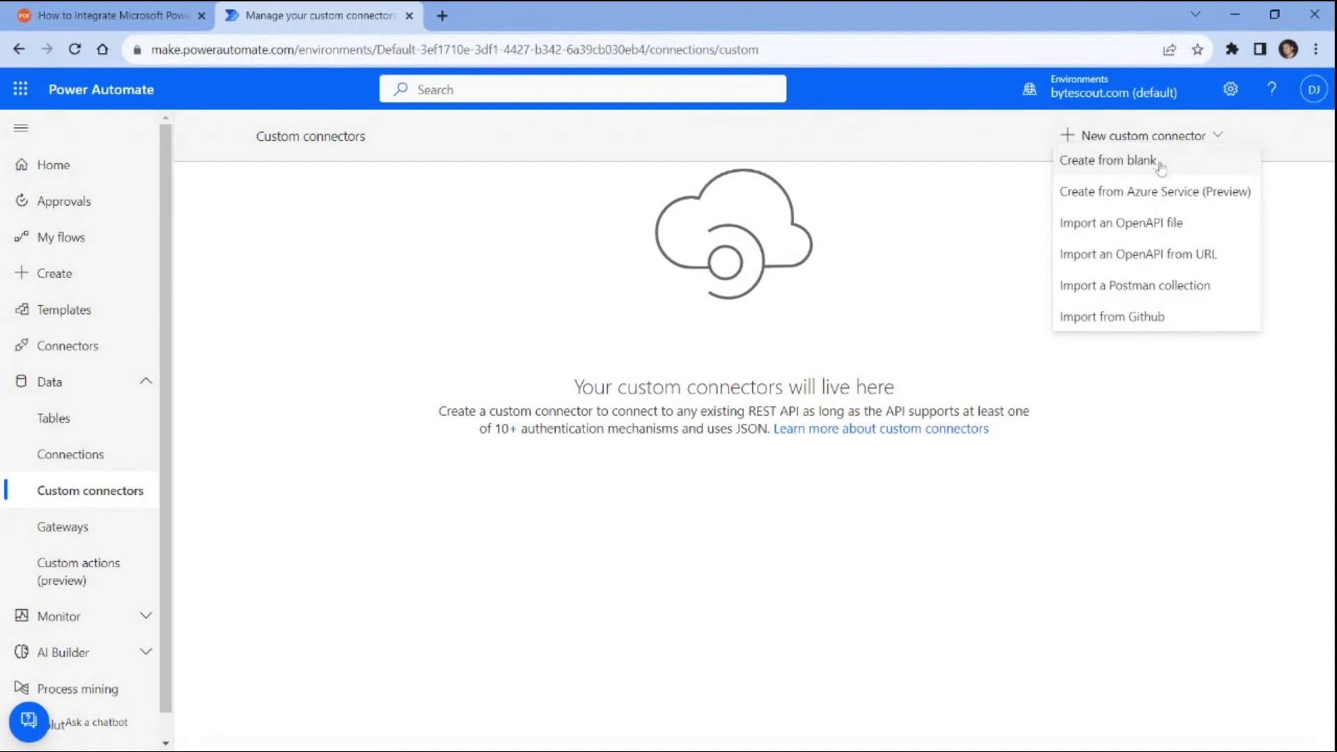
{"action": "left_click", "coordinate": [1128, 223]}
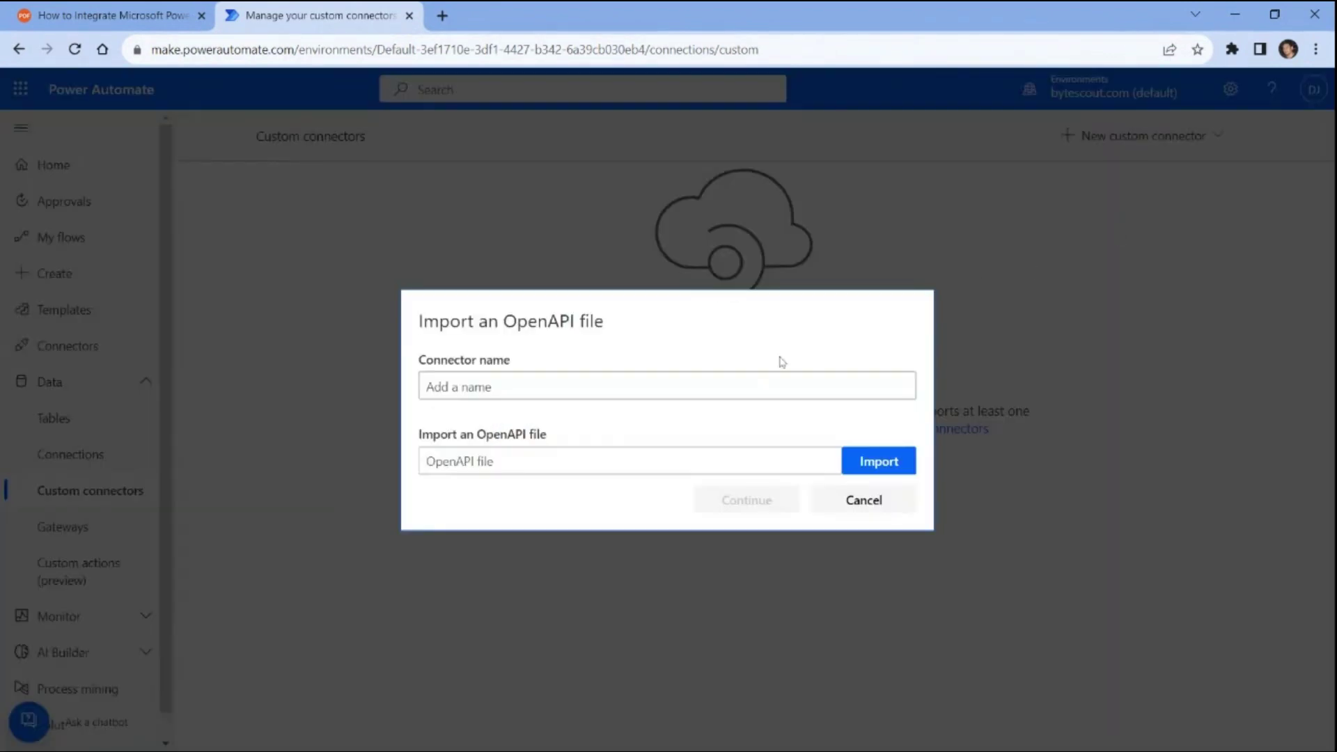
{"action": "left_click", "coordinate": [428, 387]}
{"action": "type", "text": "PDFco"}
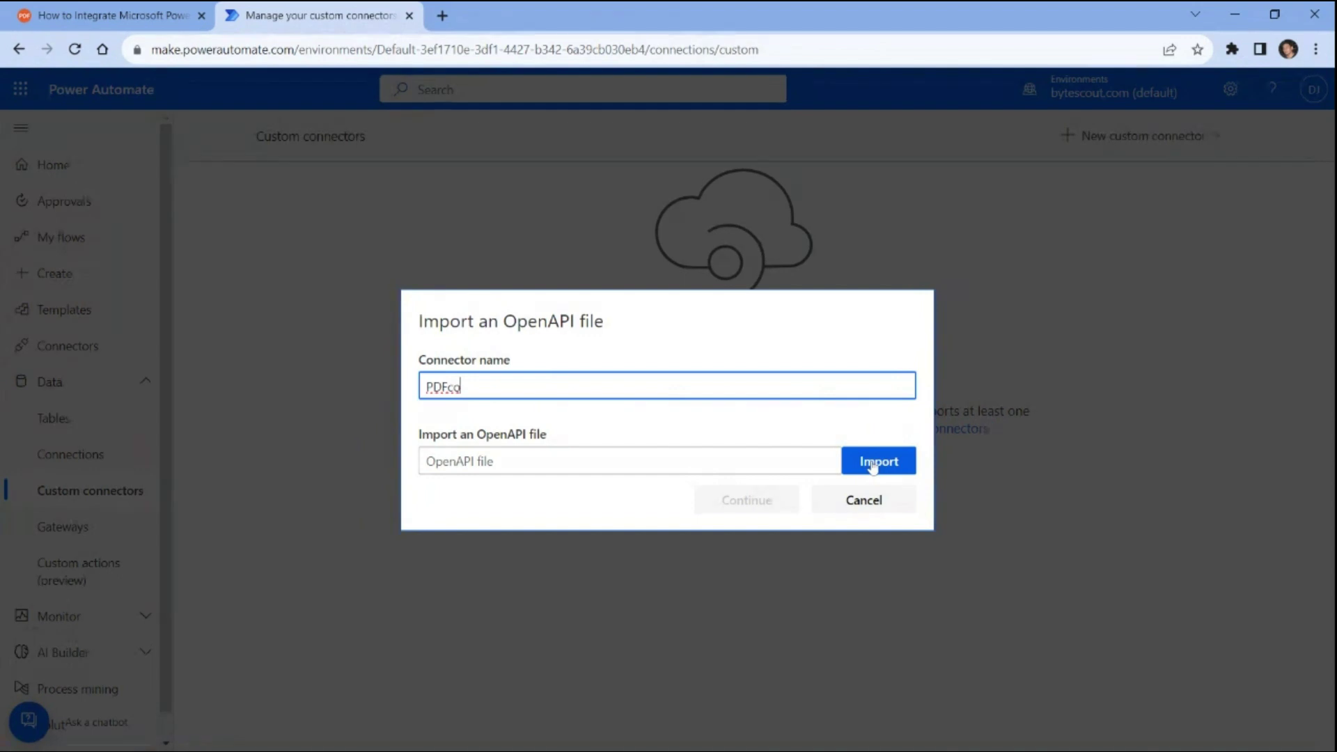
{"action": "left_click", "coordinate": [872, 465]}
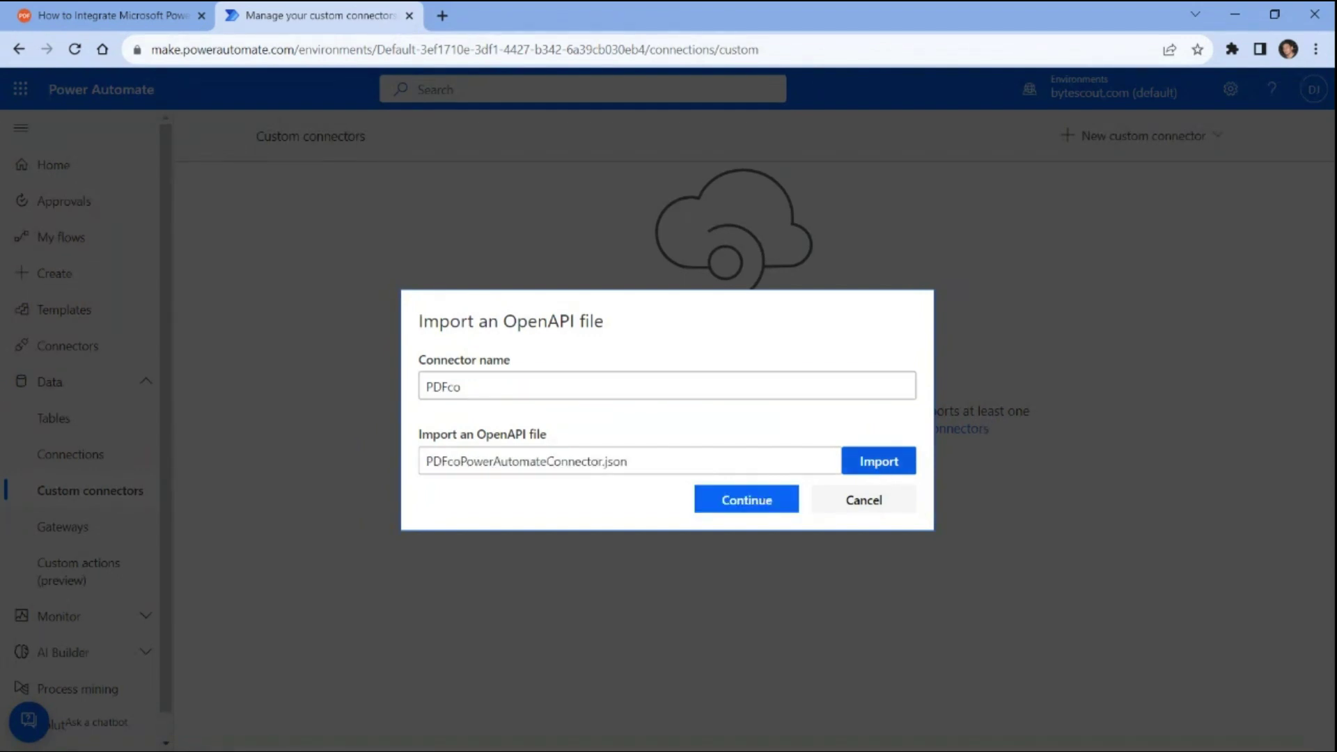
{"action": "left_click", "coordinate": [761, 500]}
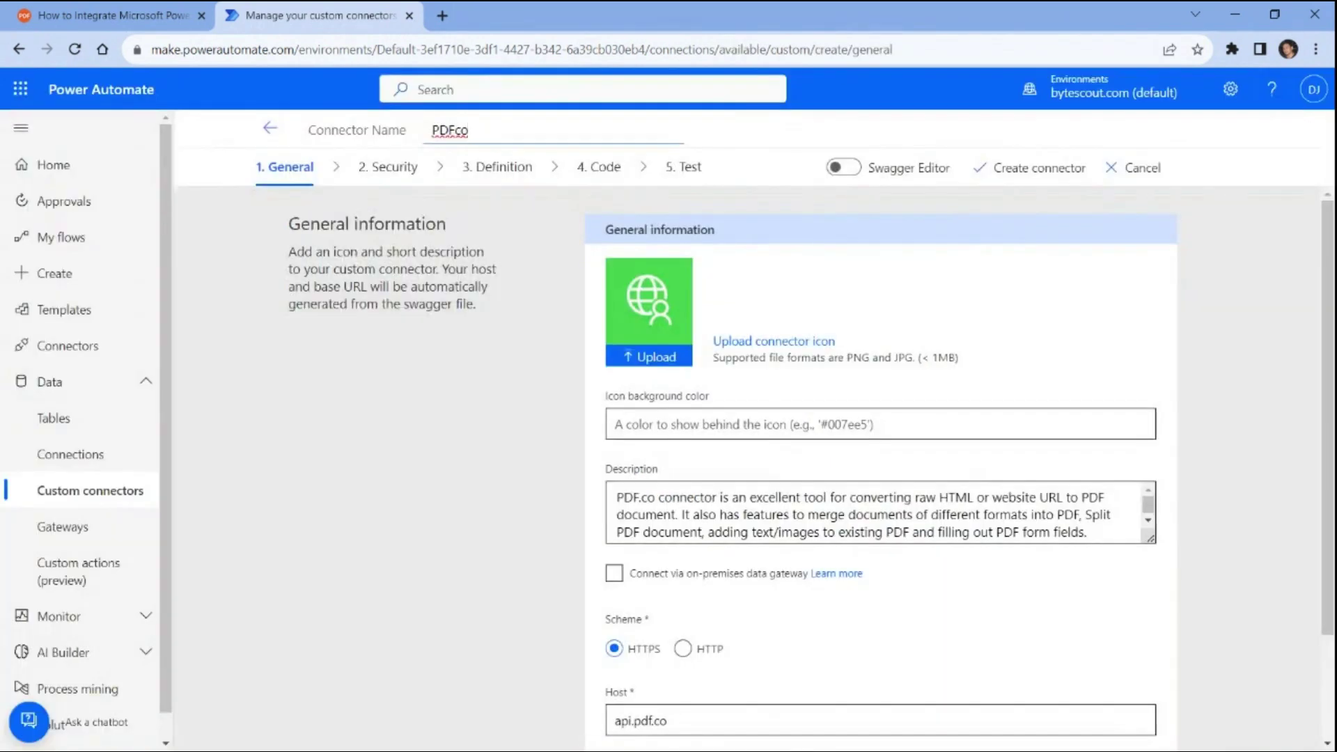
{"action": "left_click", "coordinate": [1030, 170]}
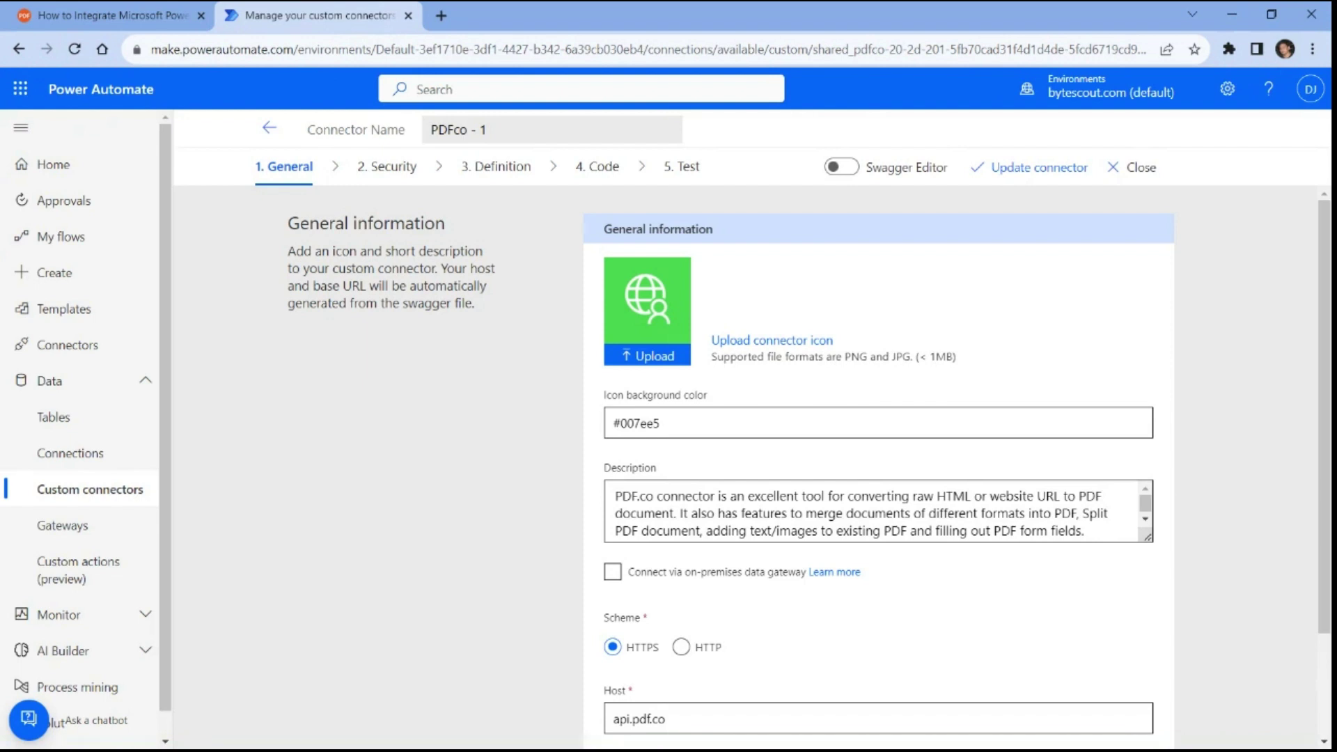
- Create an instant cloud flow named Fill PDF that uses the "Manually trigger a flow" trigger
{"action": "left_click", "coordinate": [62, 272]}
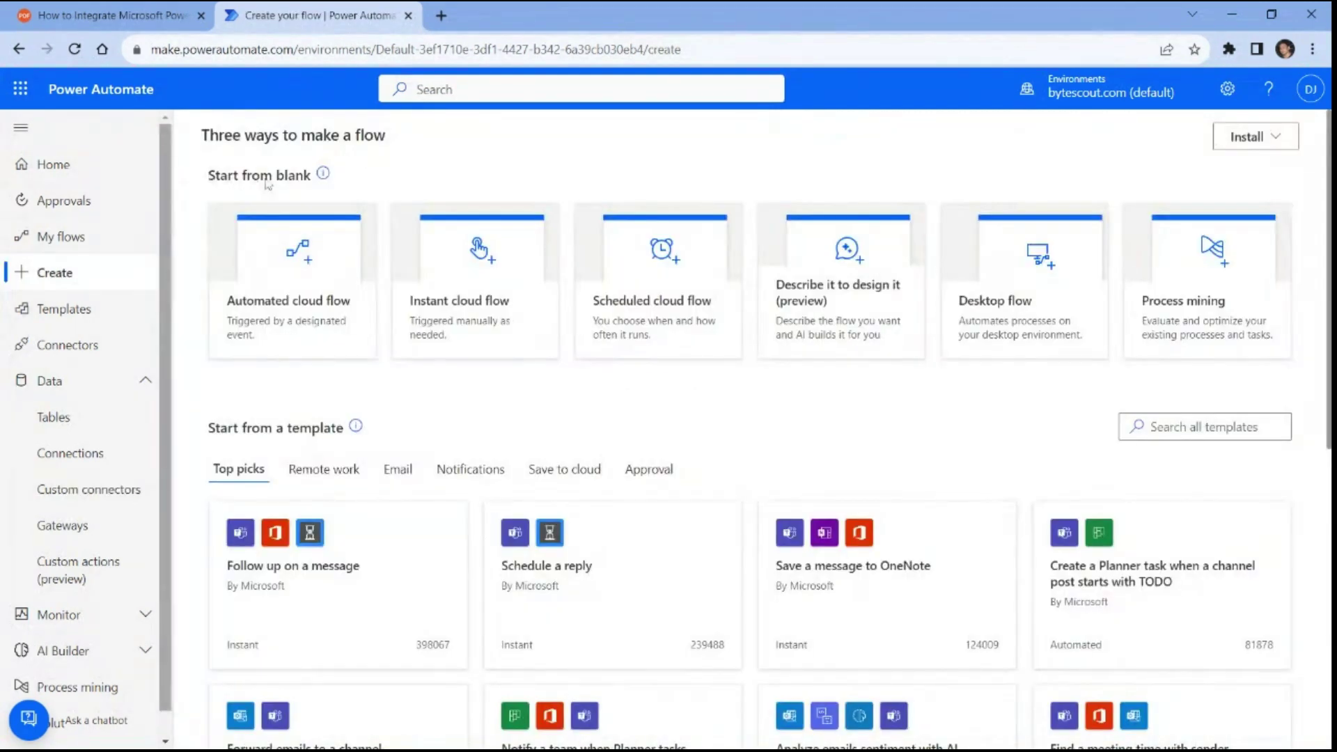
{"action": "scroll", "coordinate": [312, 183], "scroll_direction": "down", "scroll_amount": 1}
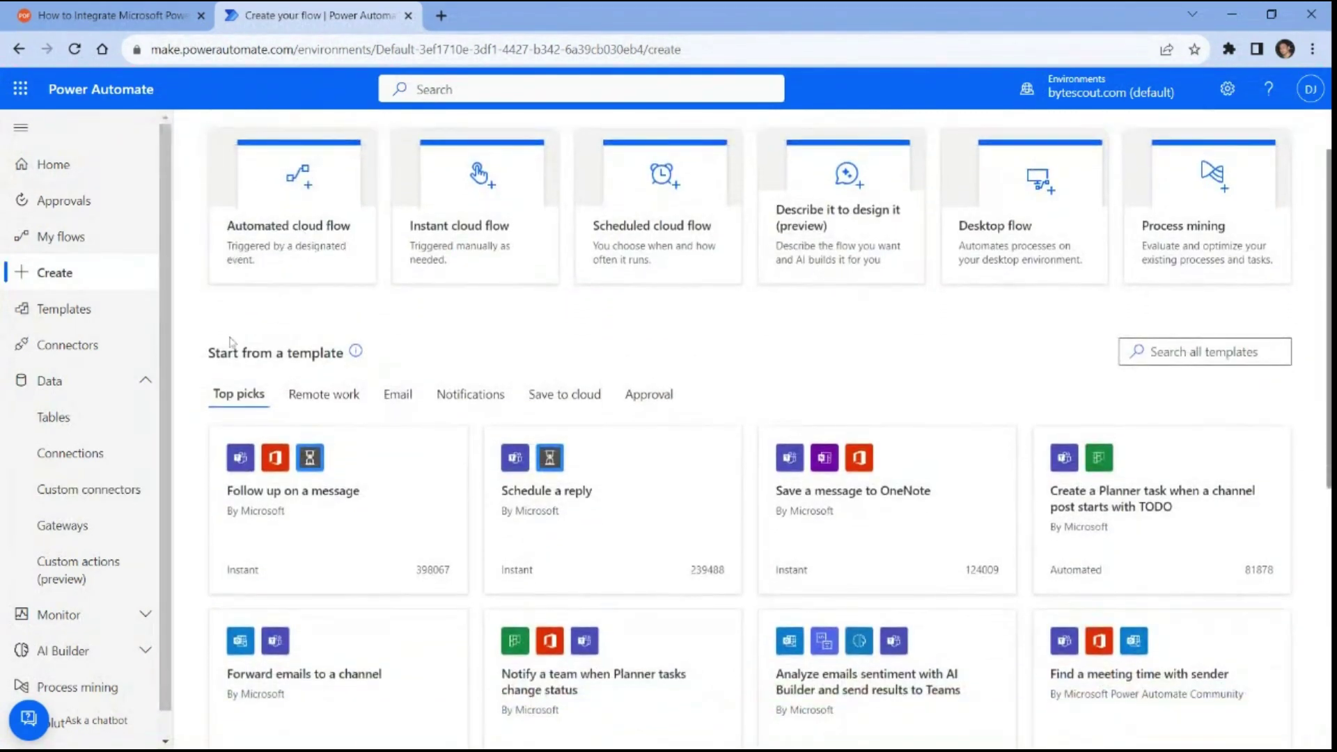
{"action": "scroll", "coordinate": [335, 359], "scroll_direction": "down", "scroll_amount": 7}
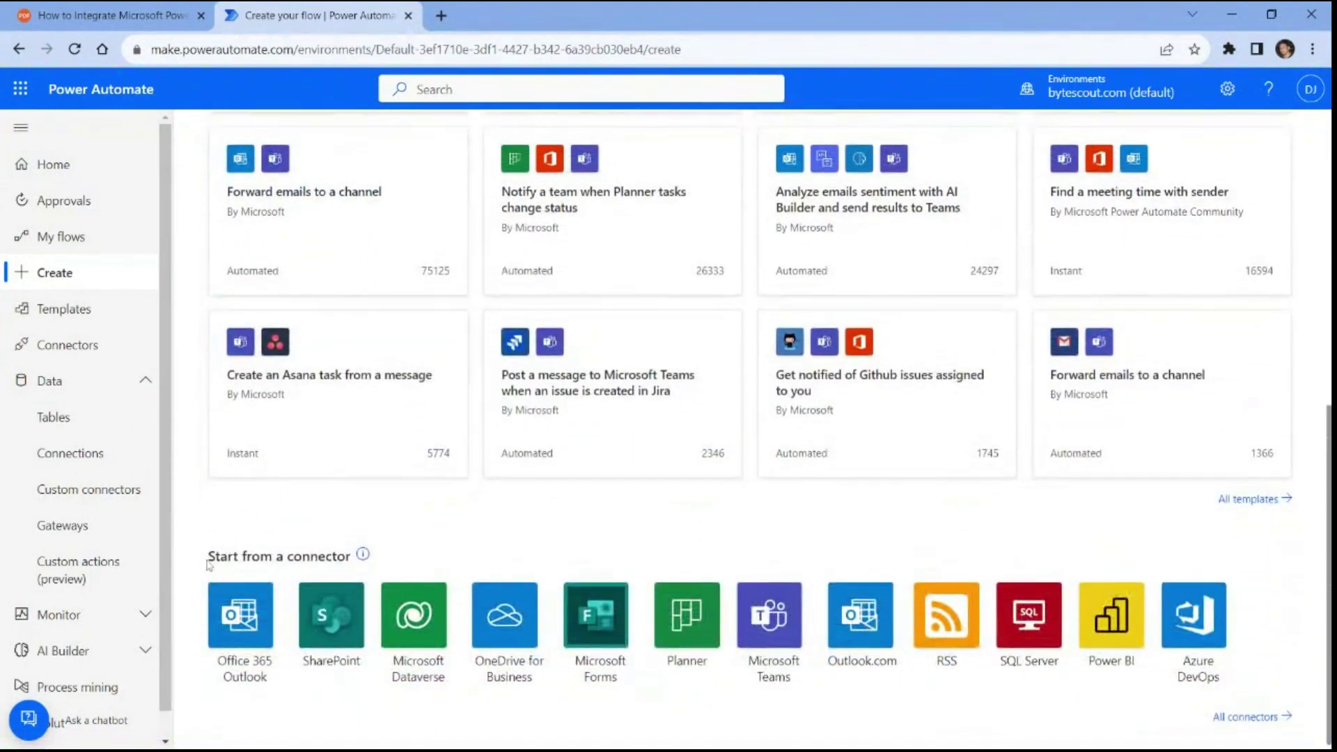
{"action": "mouse_move", "coordinate": [362, 556]}
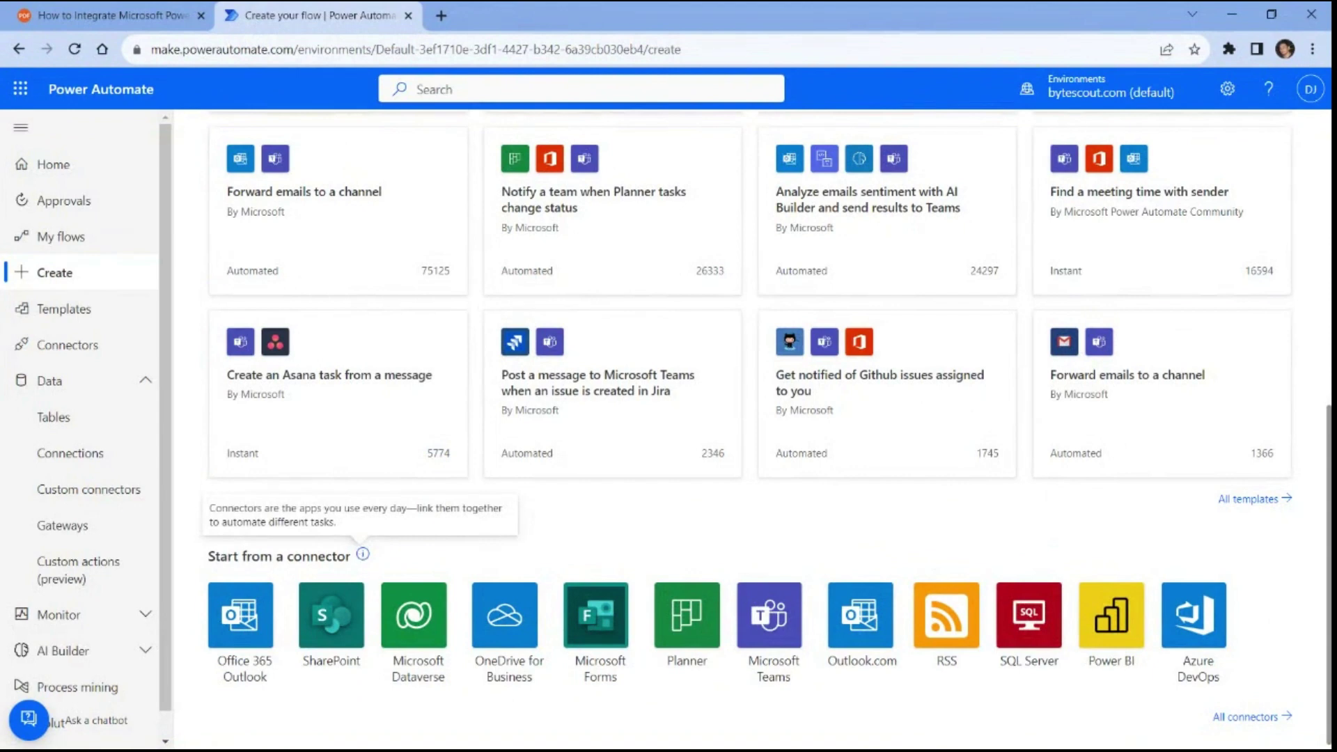
{"action": "scroll", "coordinate": [766, 431], "scroll_direction": "up", "scroll_amount": 8}
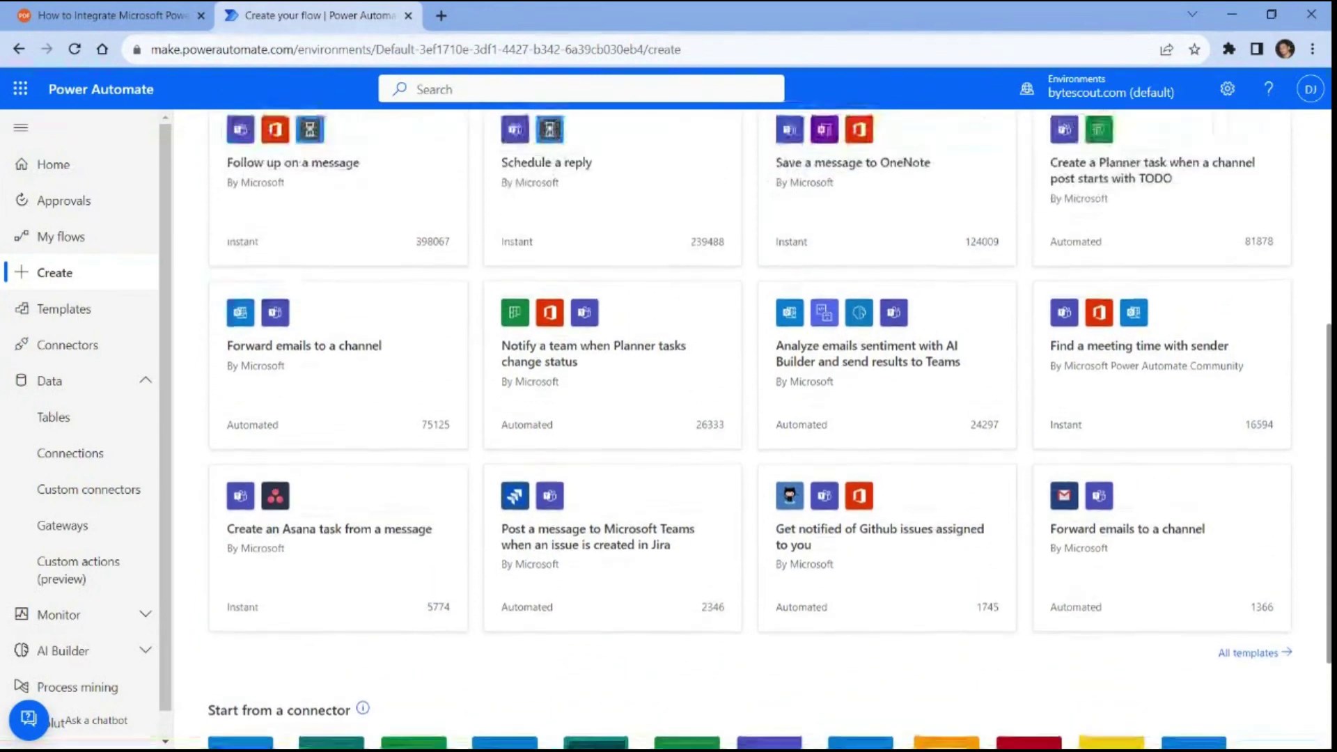
{"action": "scroll", "coordinate": [696, 432], "scroll_direction": "up", "scroll_amount": 1}
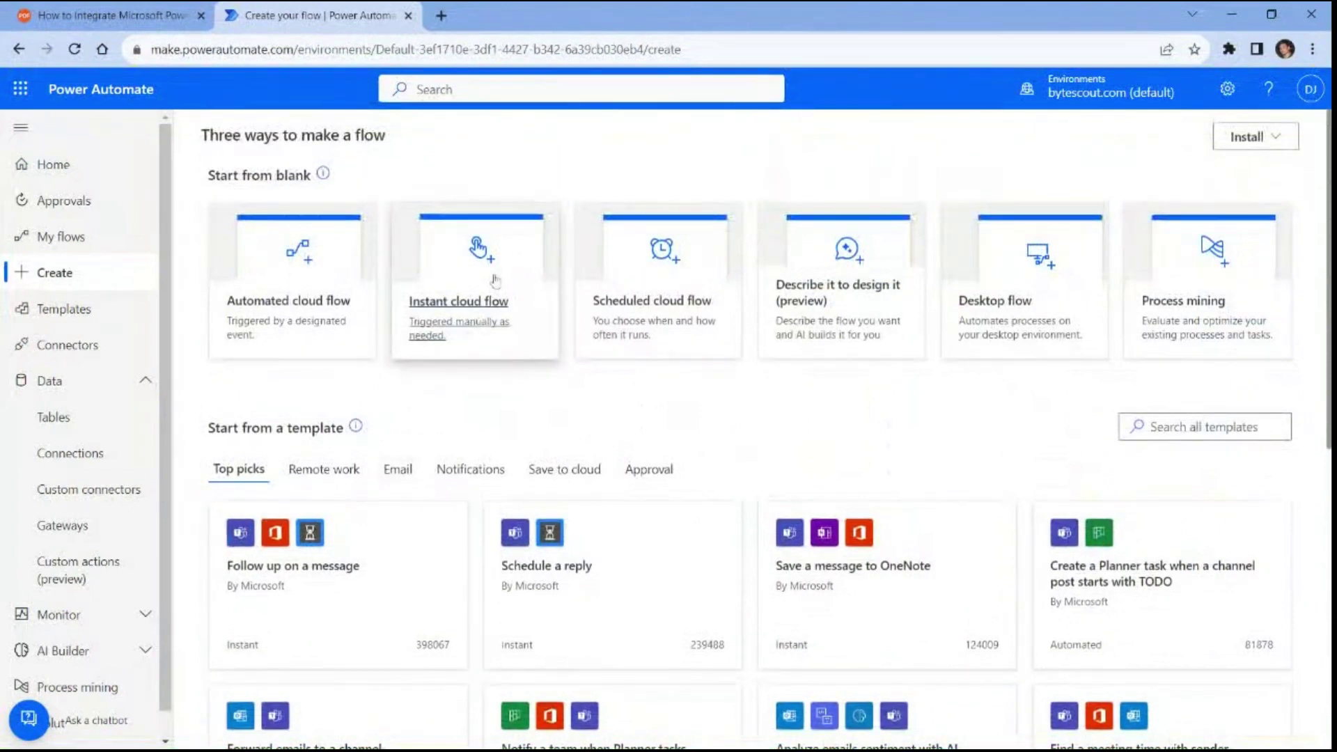
{"action": "left_click", "coordinate": [486, 302]}
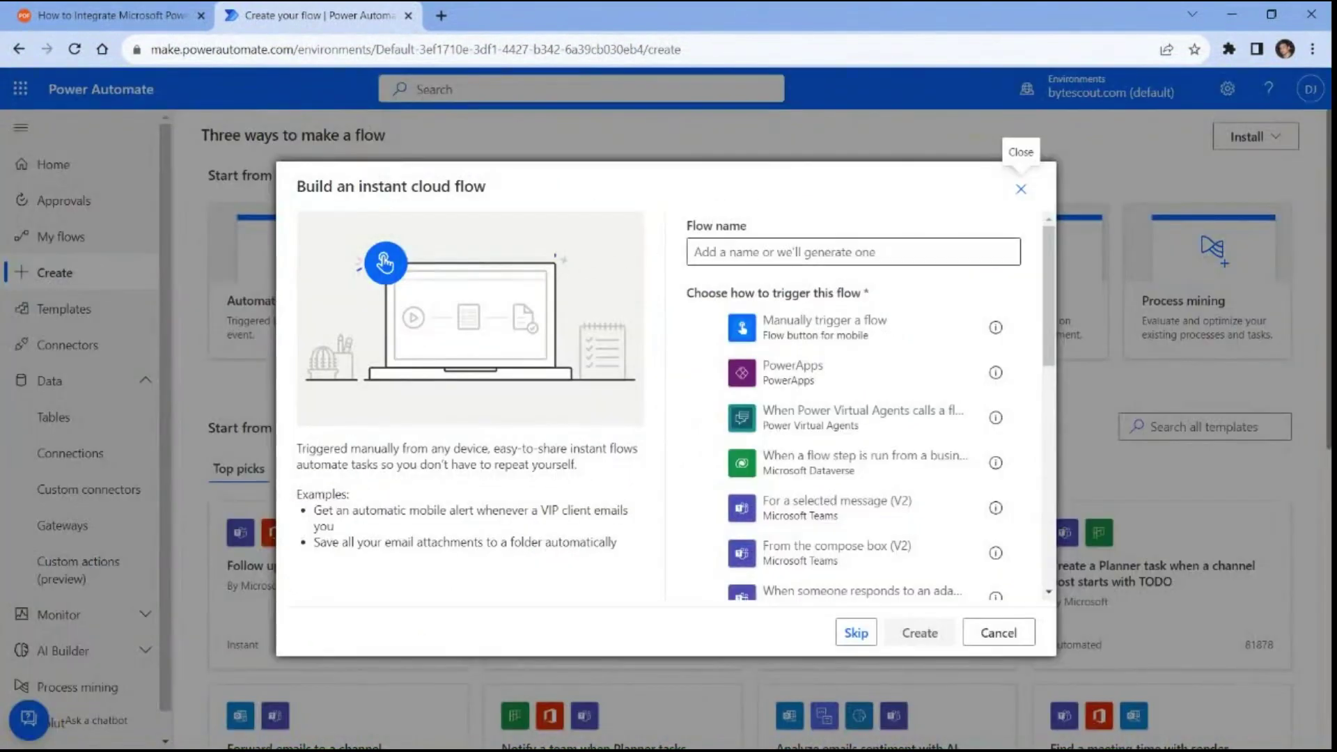
{"action": "left_click", "coordinate": [766, 252]}
{"action": "type", "text": "Fill PDF"}
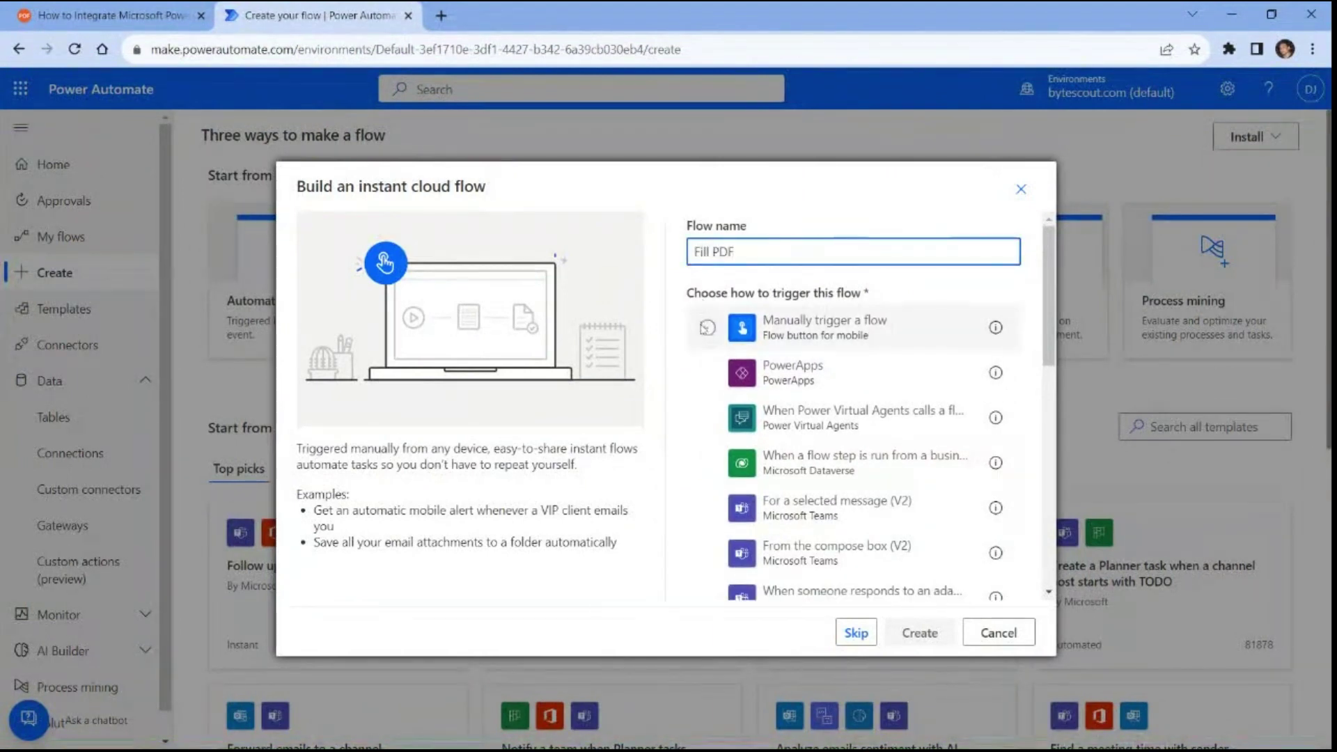
{"action": "left_click", "coordinate": [707, 329]}
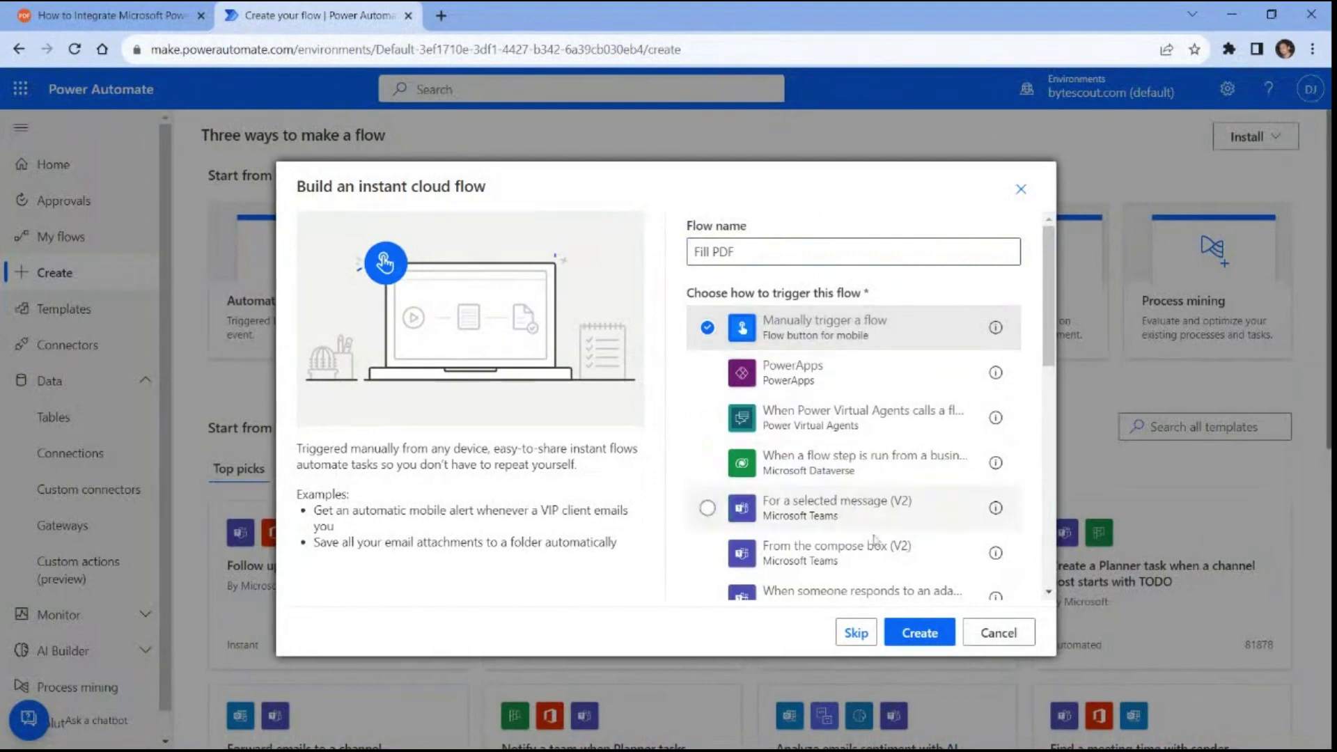
{"action": "left_click", "coordinate": [919, 633]}
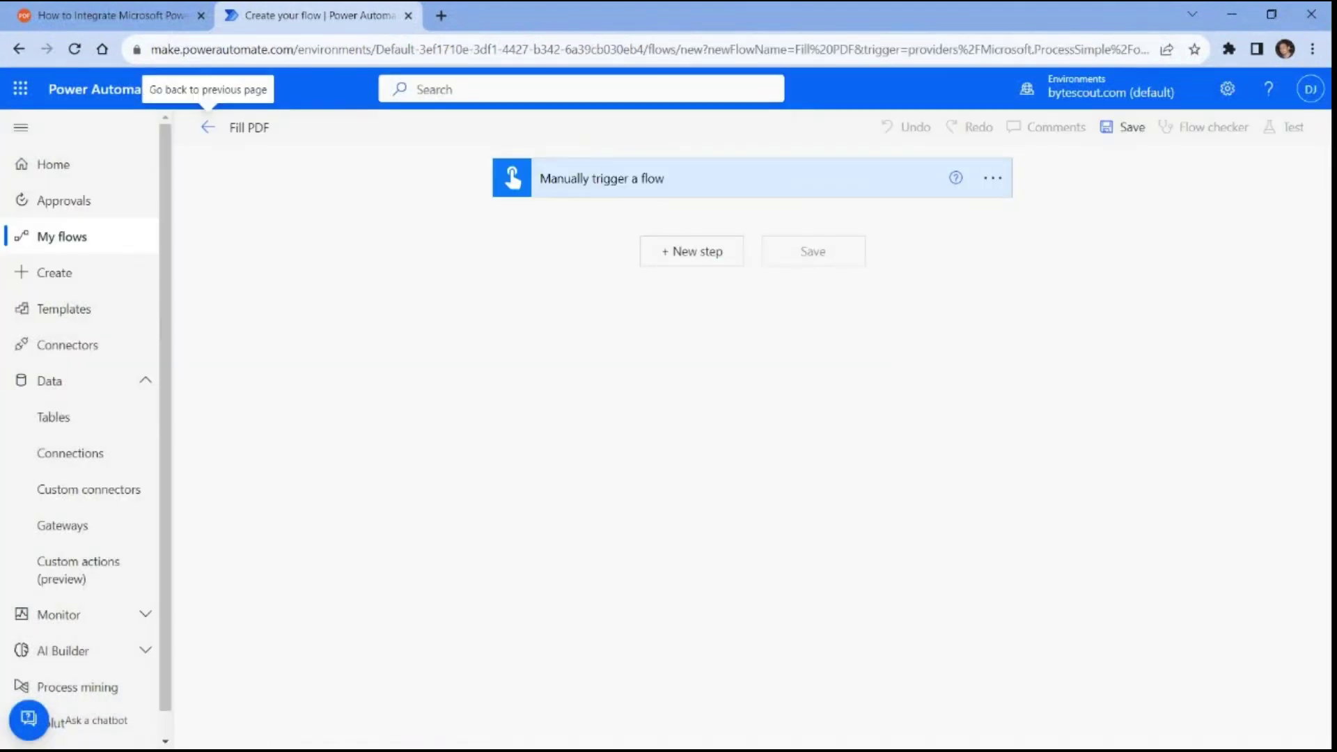
- Add the PDF Filler action from the custom PDFco - 1 connector as the step after the manual trigger
{"action": "left_click", "coordinate": [692, 252]}
{"action": "left_click", "coordinate": [769, 342]}
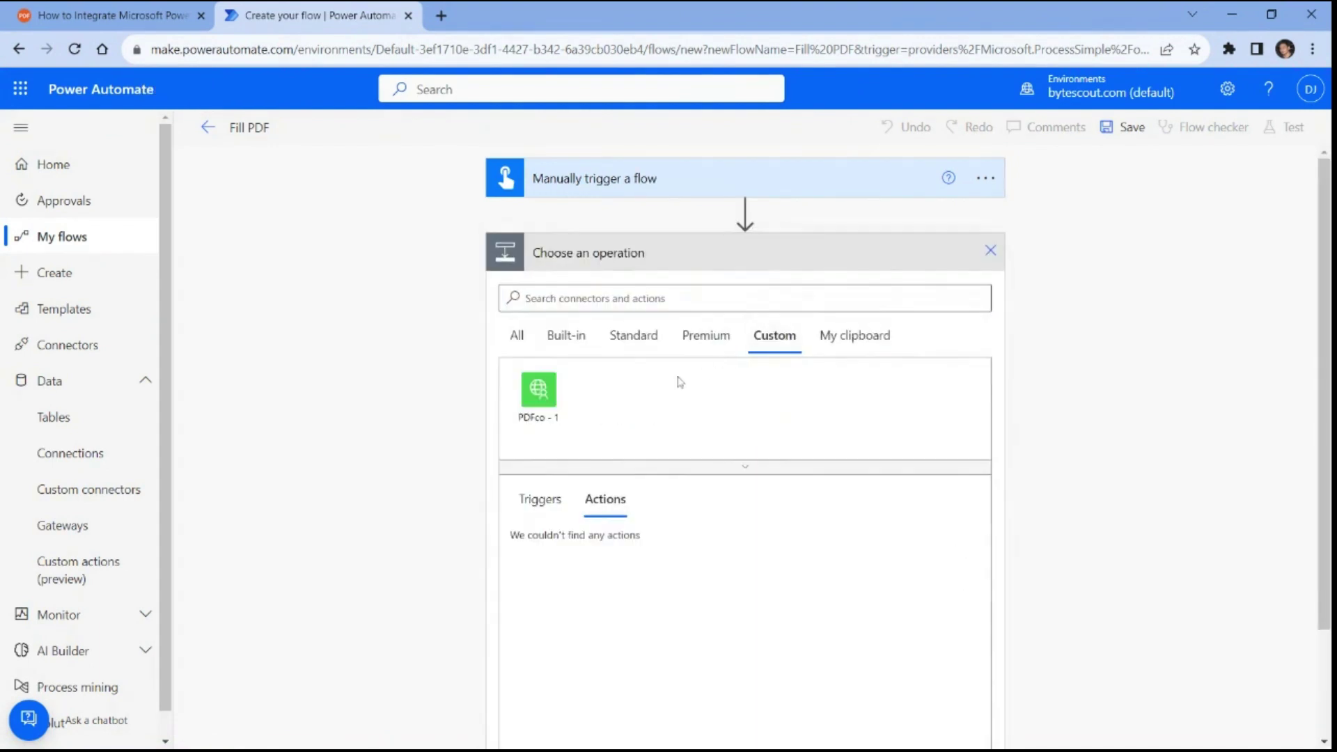
{"action": "left_click", "coordinate": [529, 417]}
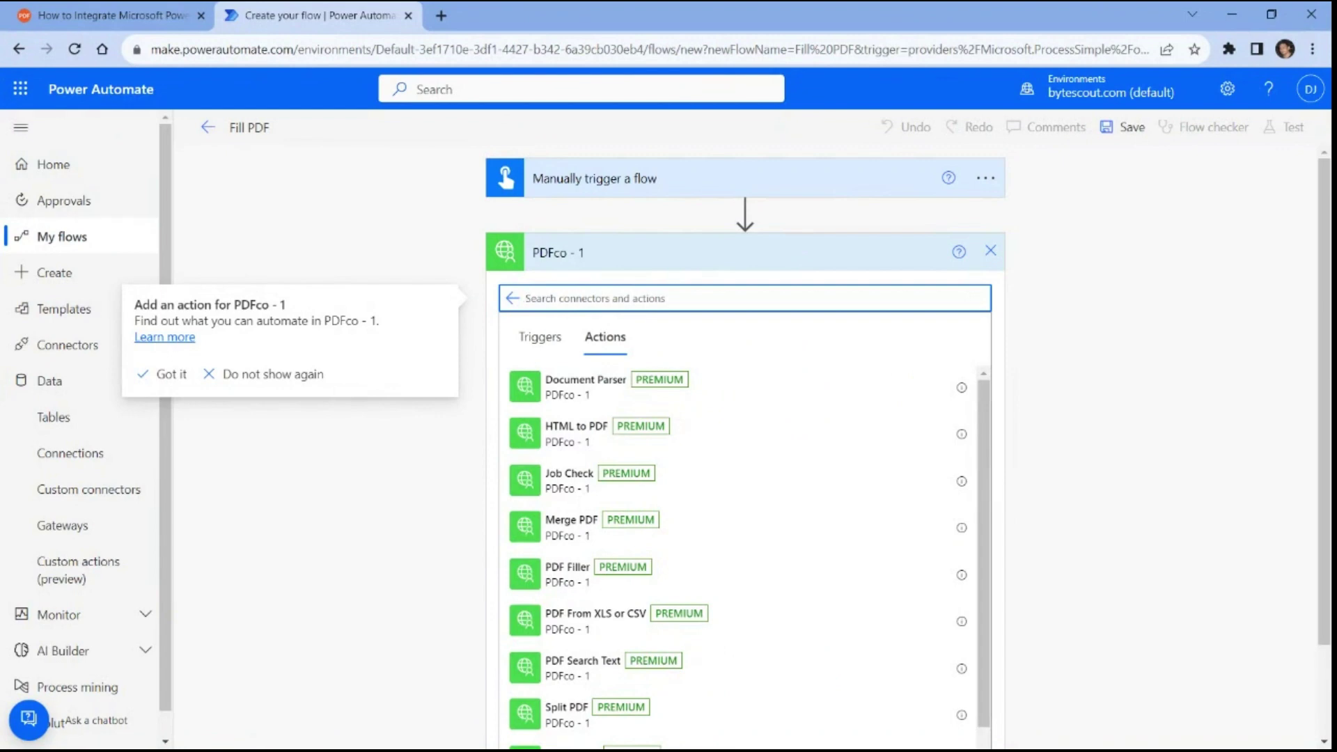
{"action": "left_click", "coordinate": [547, 575]}
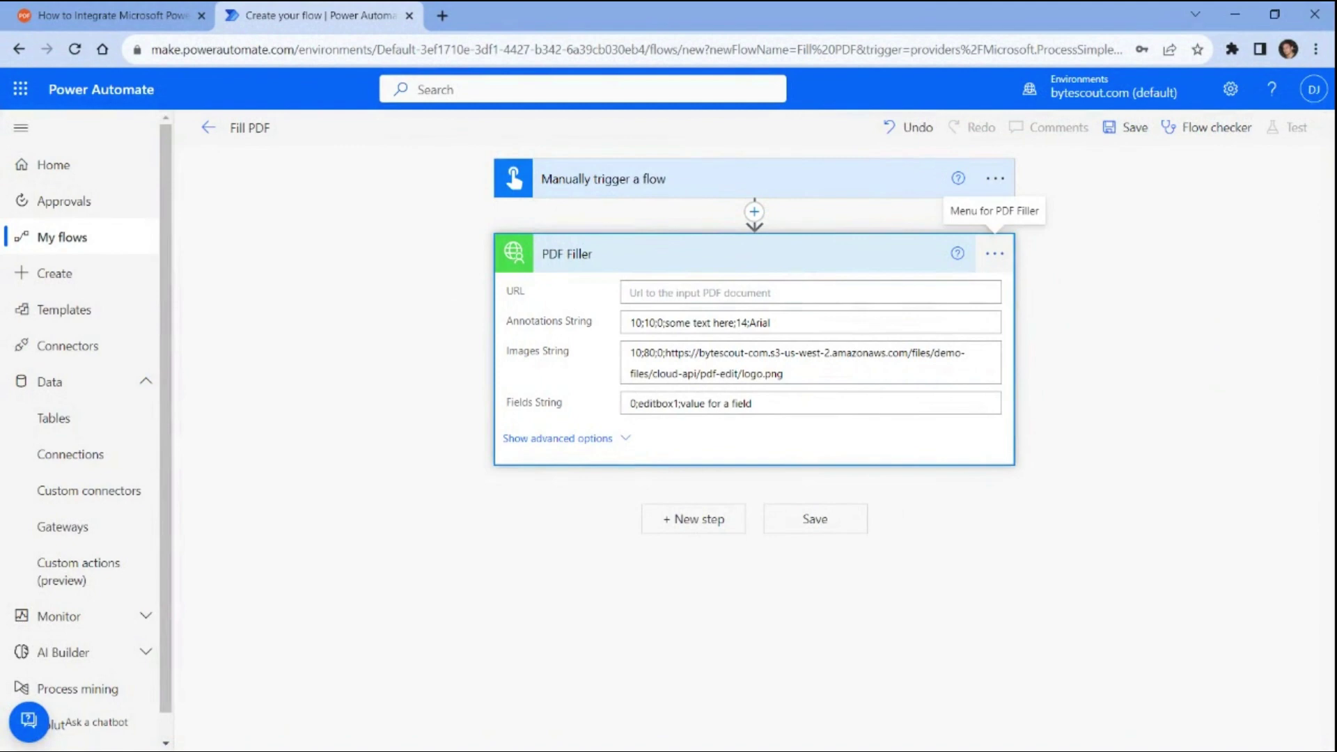
{"action": "left_click", "coordinate": [630, 293]}
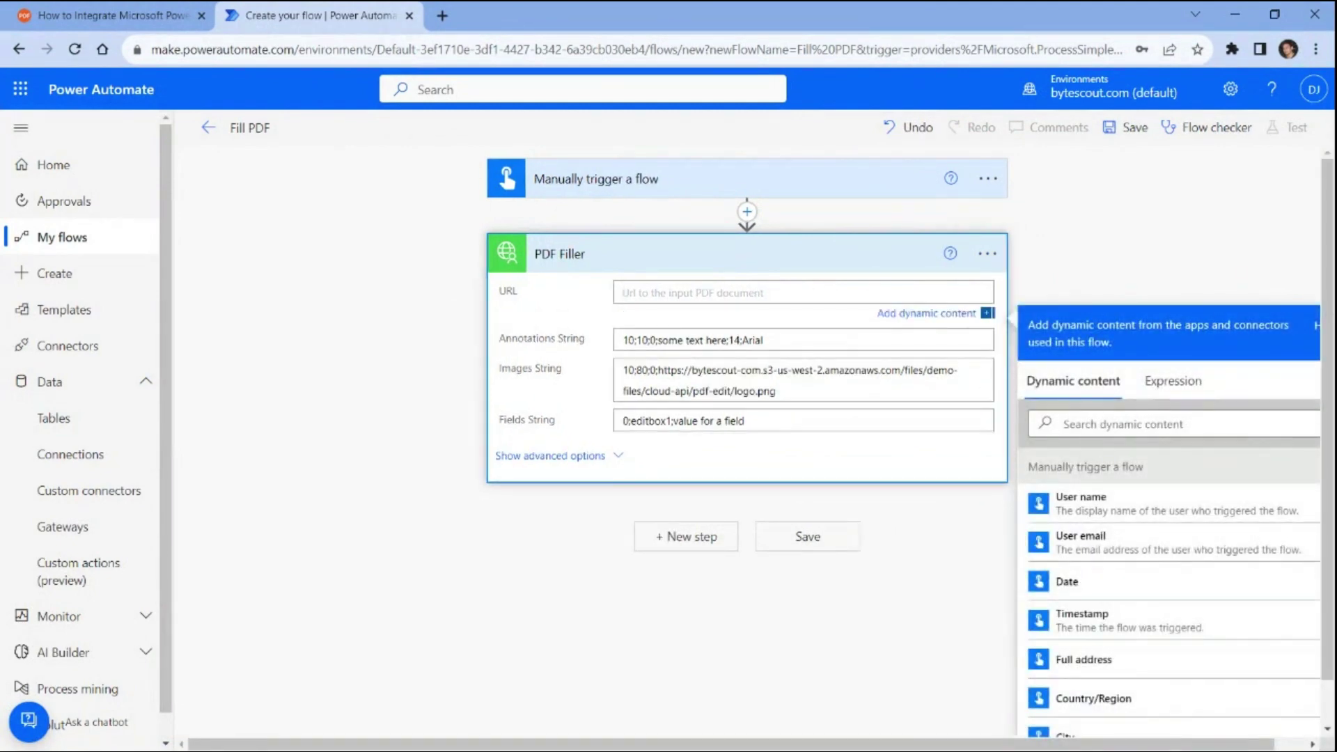
{"action": "type", "text": "https://pdfco-test-files.s3.us-west-2.amazonaws.com/pdf-form/f1040.pdf"}
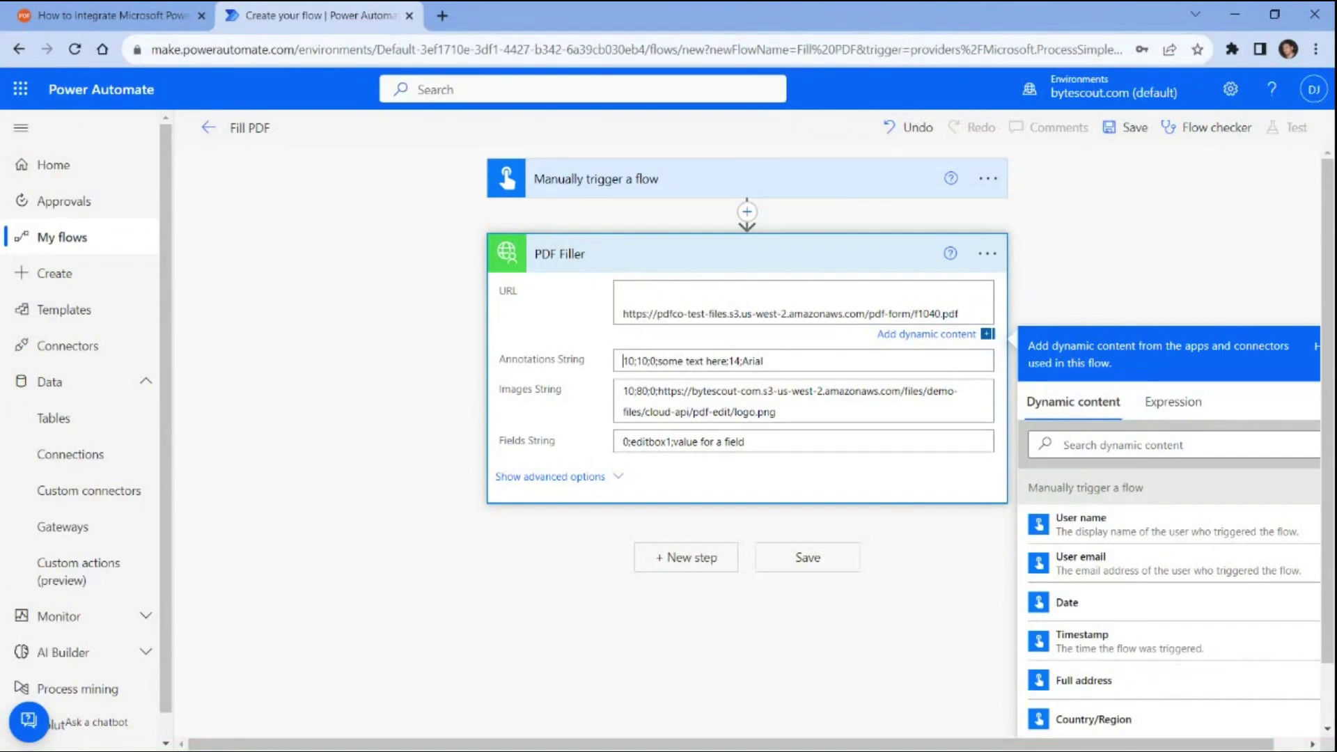
{"action": "key", "text": "ctrl+a"}
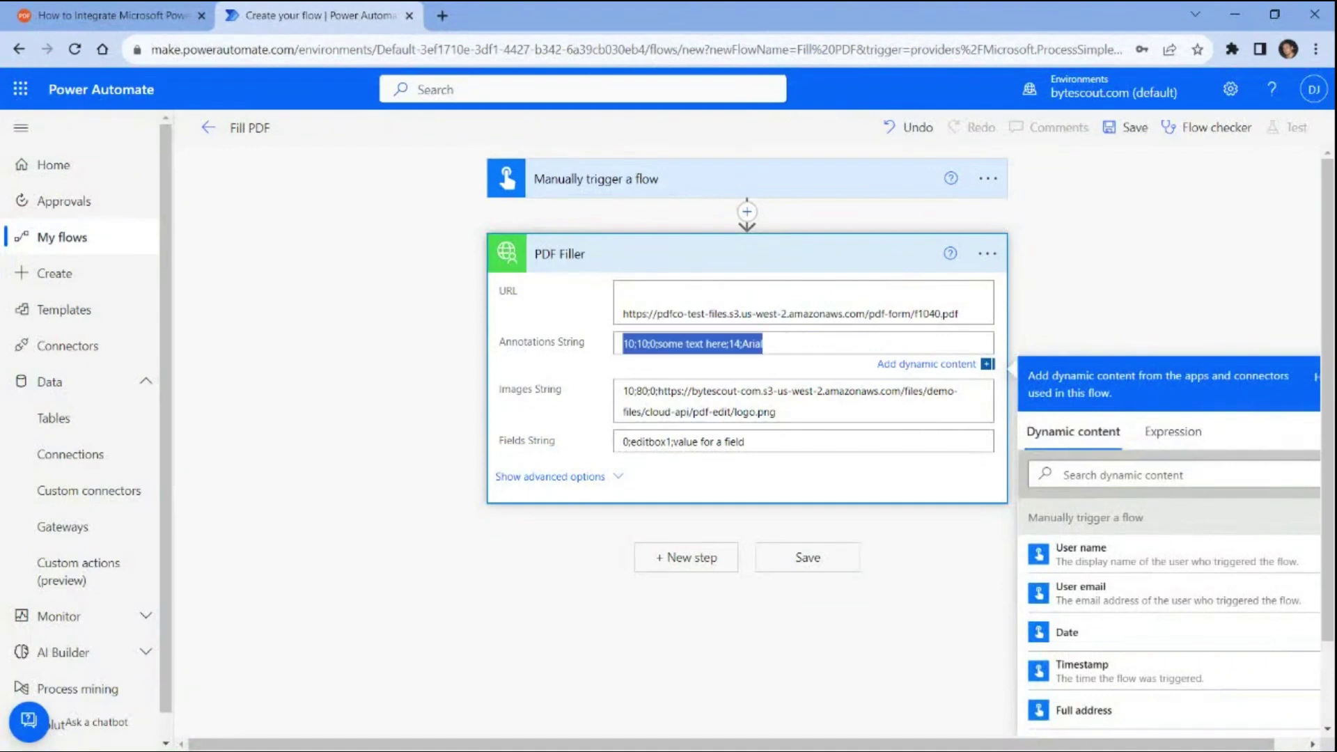
{"action": "type", "text": "250;20;0-;PDF form filled with PDF.co API;24+bold+italic+underline+strikeout;Arial;FF0000;www.pdf.co;true"}
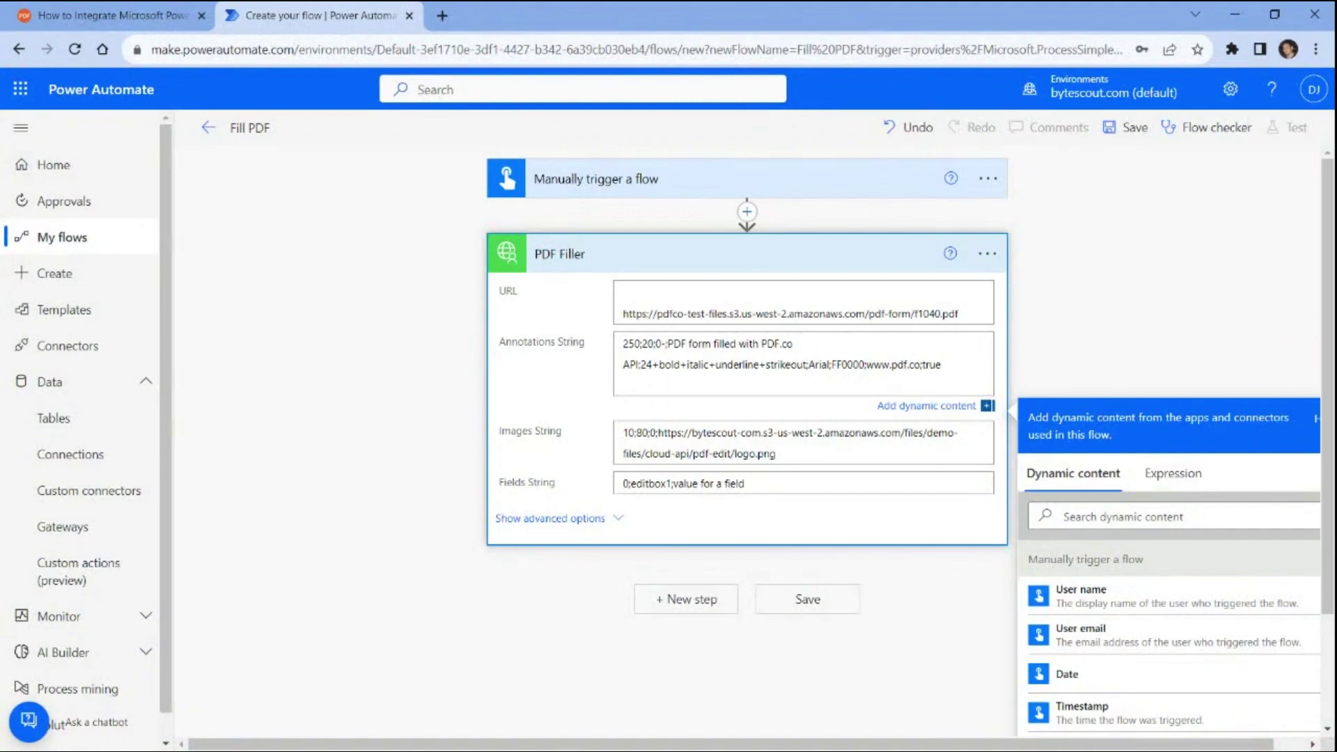
- Replace PDF Filler's images string with 100;180;0-;pdfco-test-files.s3.us-west-2.amazonaws.com/pdf-edit/logo.png
{"action": "triple_click", "coordinate": [766, 443]}
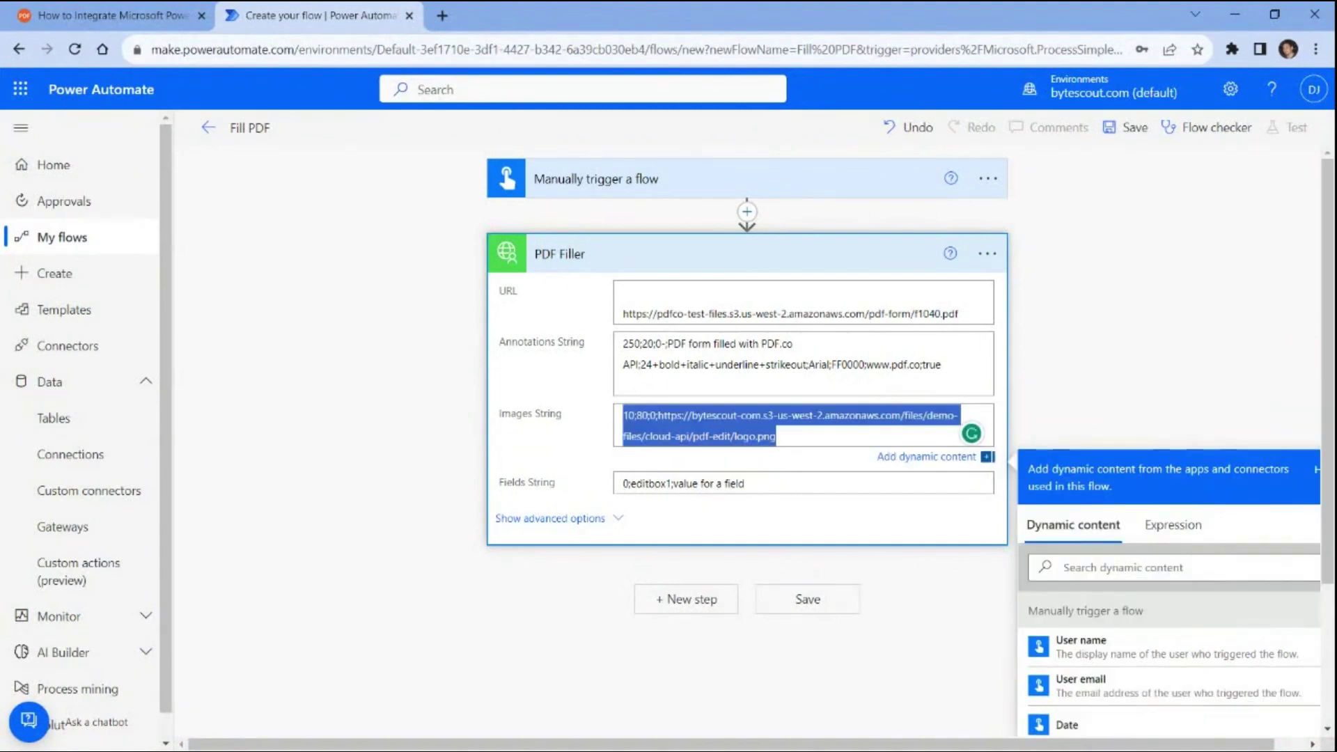
{"action": "key", "text": "alt+Tab"}
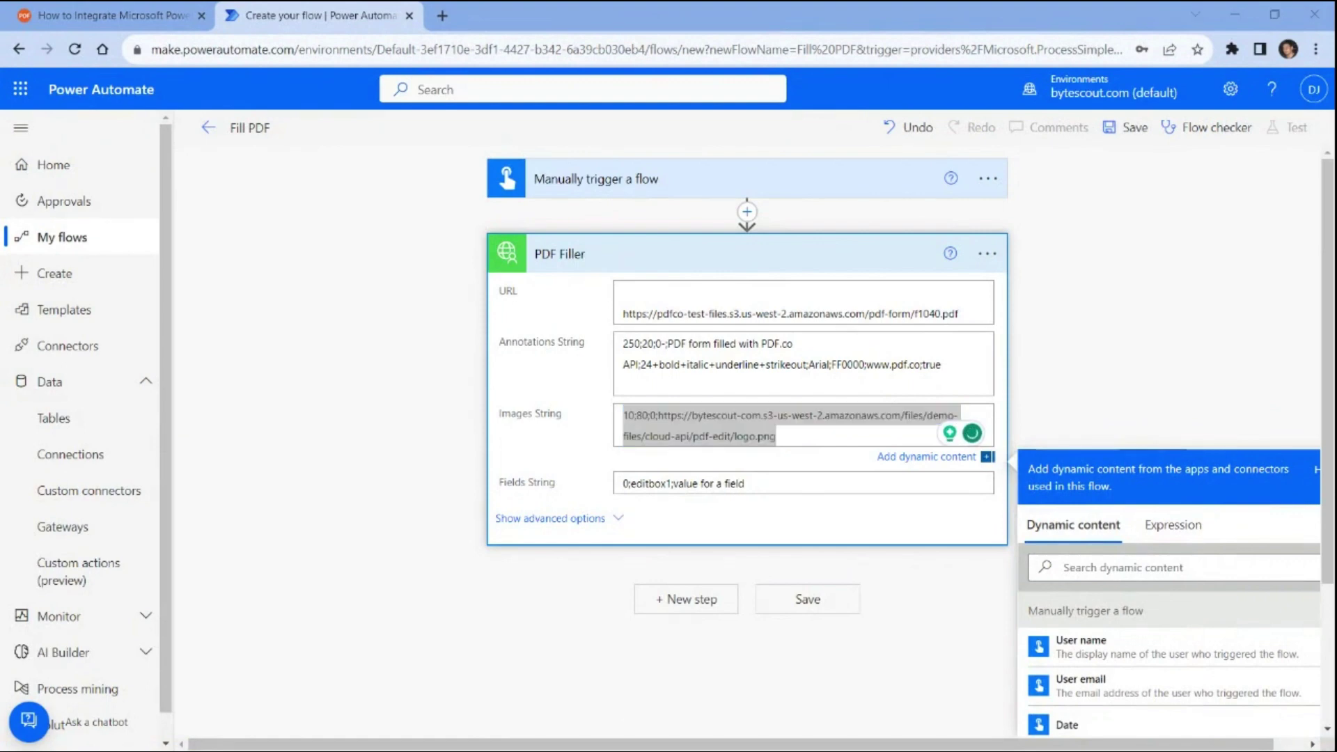
{"action": "key", "text": "alt+Tab"}
{"action": "type", "text": "100;180;0-;pdfco-test-files.s3.us-west-2.amazonaws.com/pdf-edit/logo.png"}
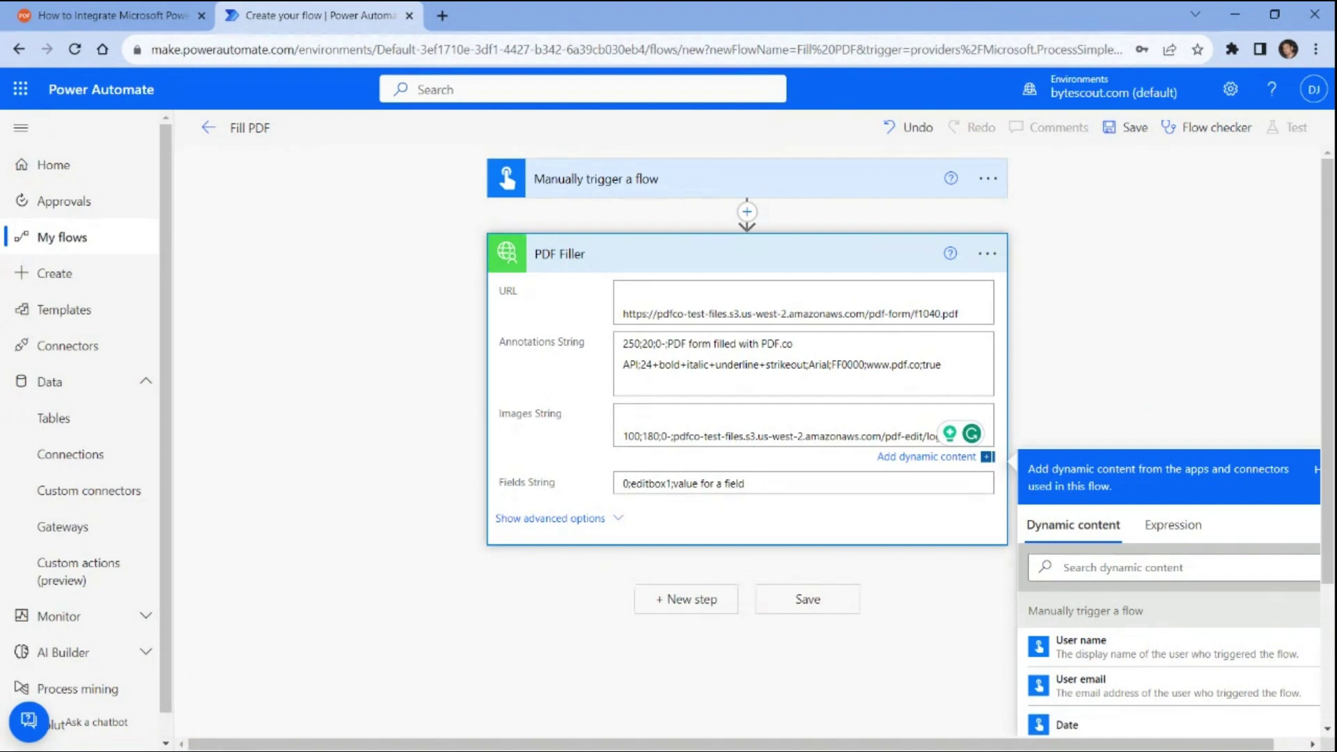
- Set the fields string, page index 1: topmostSubform[0].Page1[0].f1_02[0] to the full name, topmostSubform[0].Page1[0].FilingStatus[0].c1_01[1] to true, topmostSubform[0].Page1[0].YourSocial_ReadOrderControl[0].f1_04[0] to the social security number
{"action": "key", "text": "Tab"}
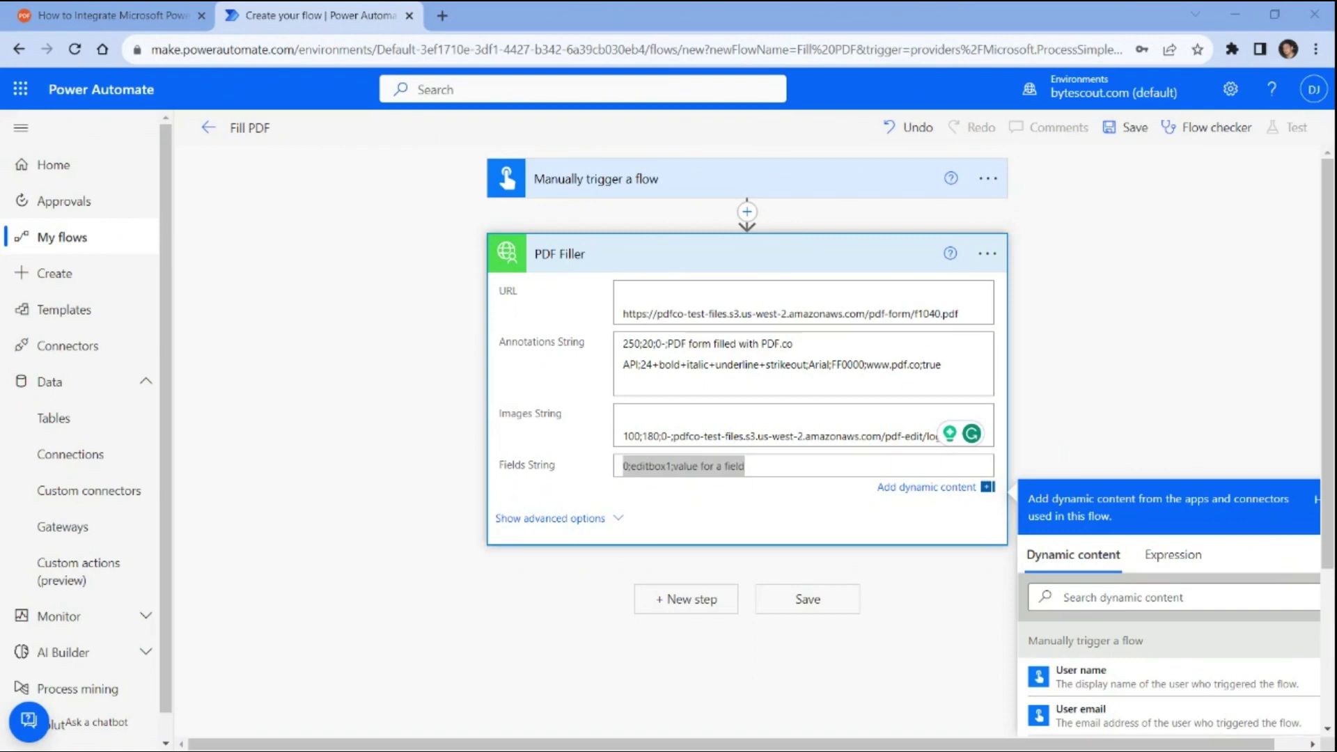
{"action": "type", "text": "1;topmostSubform[0].Page1[0].f1_02[0];John A. Doe|1;topmostSubform[0].Page1[0].FilingStatus[0].c1_01[1];true|1;topmostSubform[0].Page1[0].YourSocial_ReadOrderControl[0].f1_04[0];123456789"}
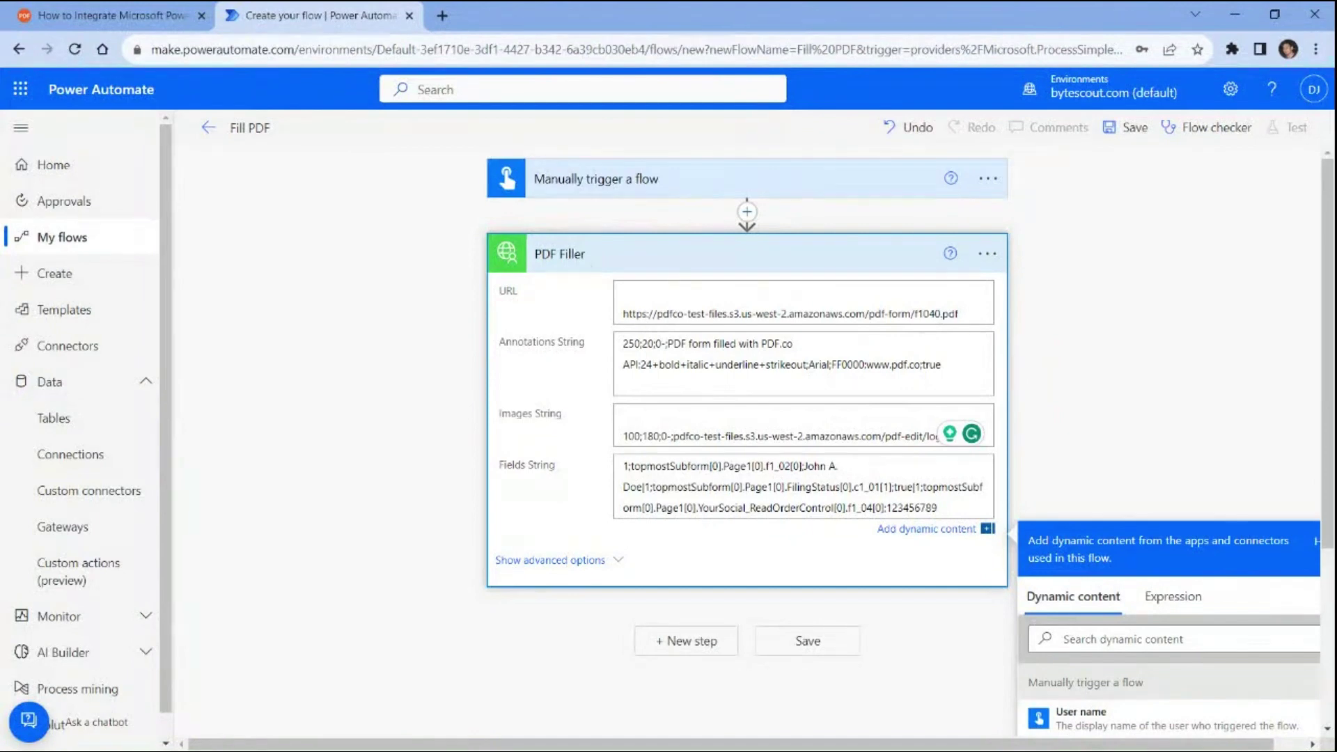
- Add the Send me an email notification action from Notifications as the step after PDF Filler
{"action": "left_click", "coordinate": [680, 642]}
{"action": "type", "text": "notifi"}
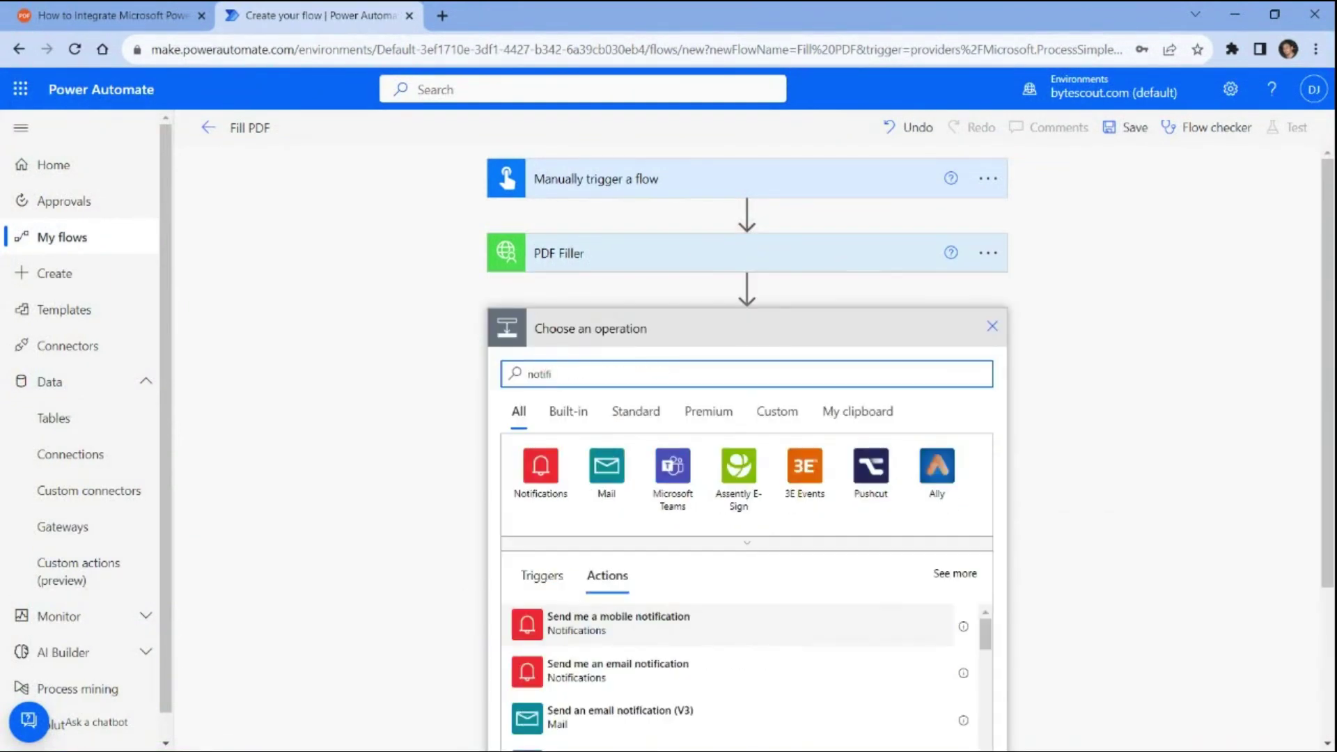
{"action": "left_click", "coordinate": [547, 672]}
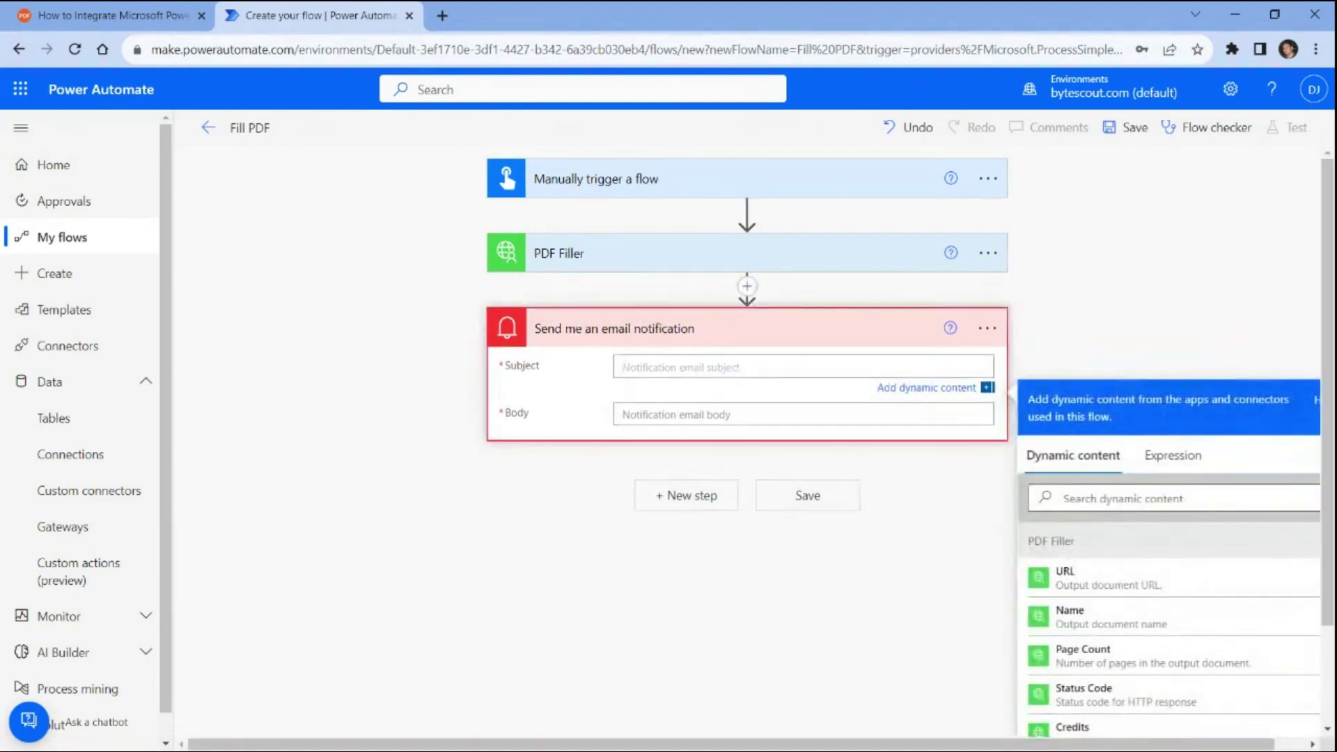
- Set the email notification's subject to Filled PDF Form and its body to PDF Filler's output URL, and save the flow
{"action": "type", "text": "Filled PDF Form"}
{"action": "left_click", "coordinate": [624, 414]}
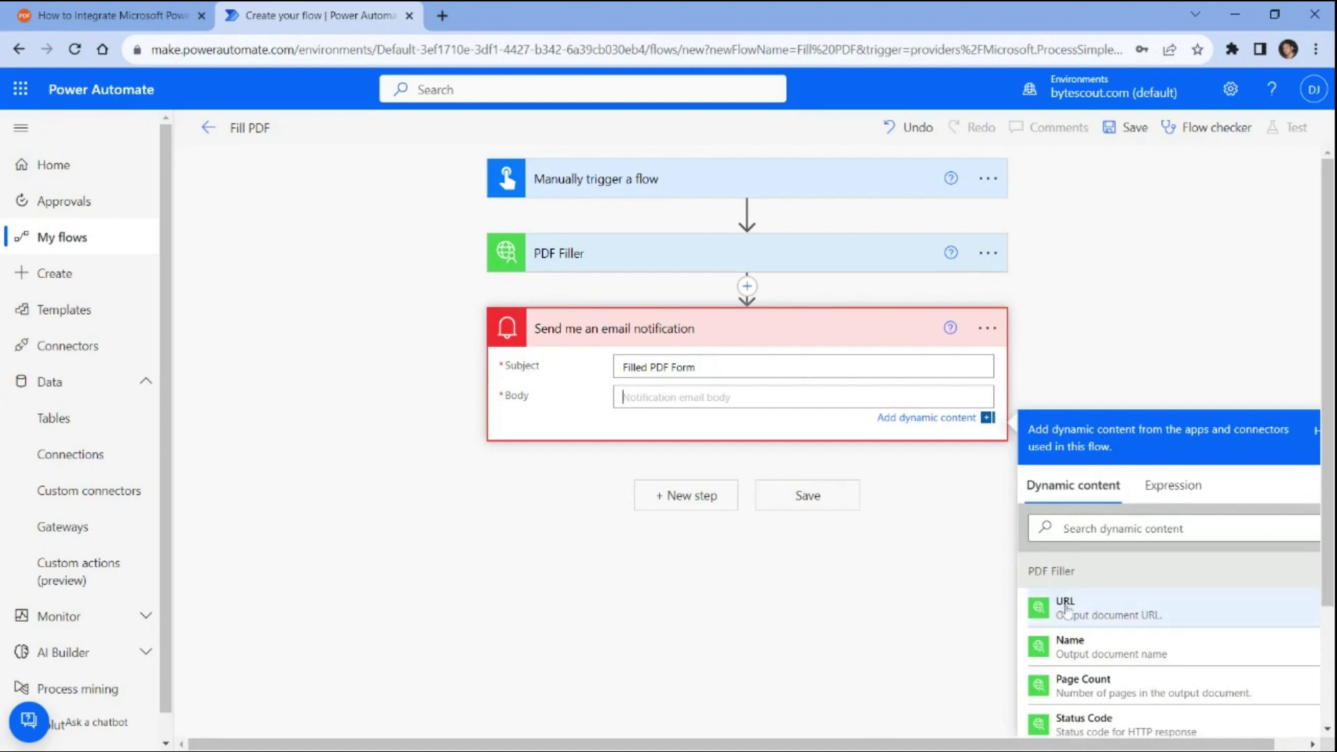
{"action": "left_click", "coordinate": [1070, 616]}
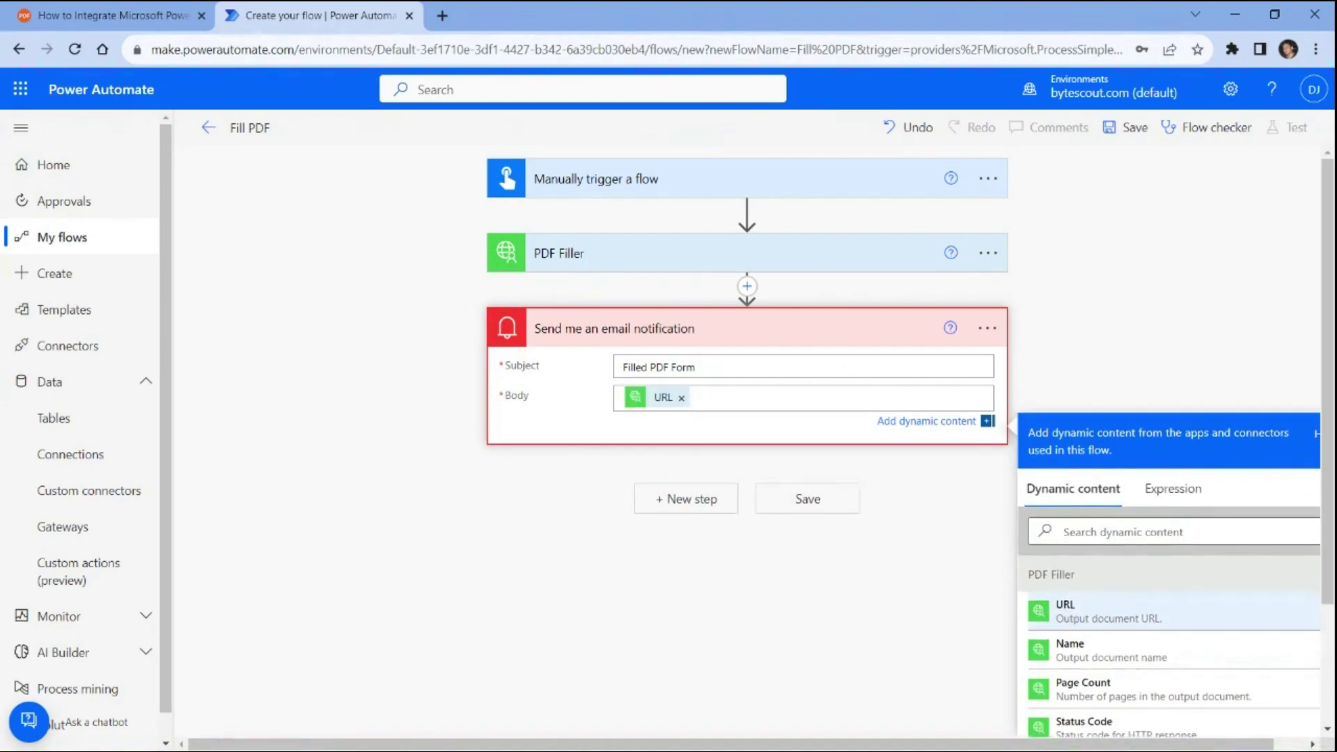
{"action": "left_click", "coordinate": [823, 500]}
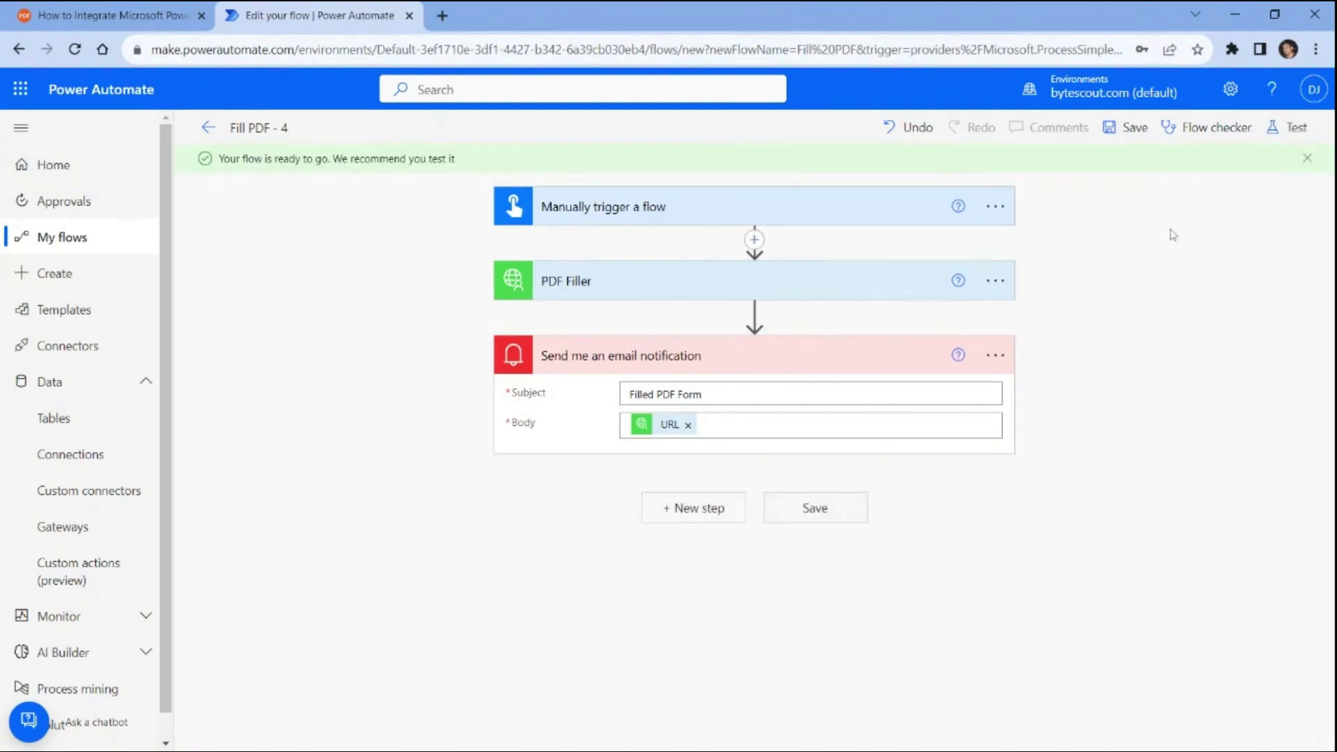
- Save and run a manual test of the flow, and open the output PDF link from the Filled PDF Form email in Gmail
{"action": "left_click", "coordinate": [1296, 129]}
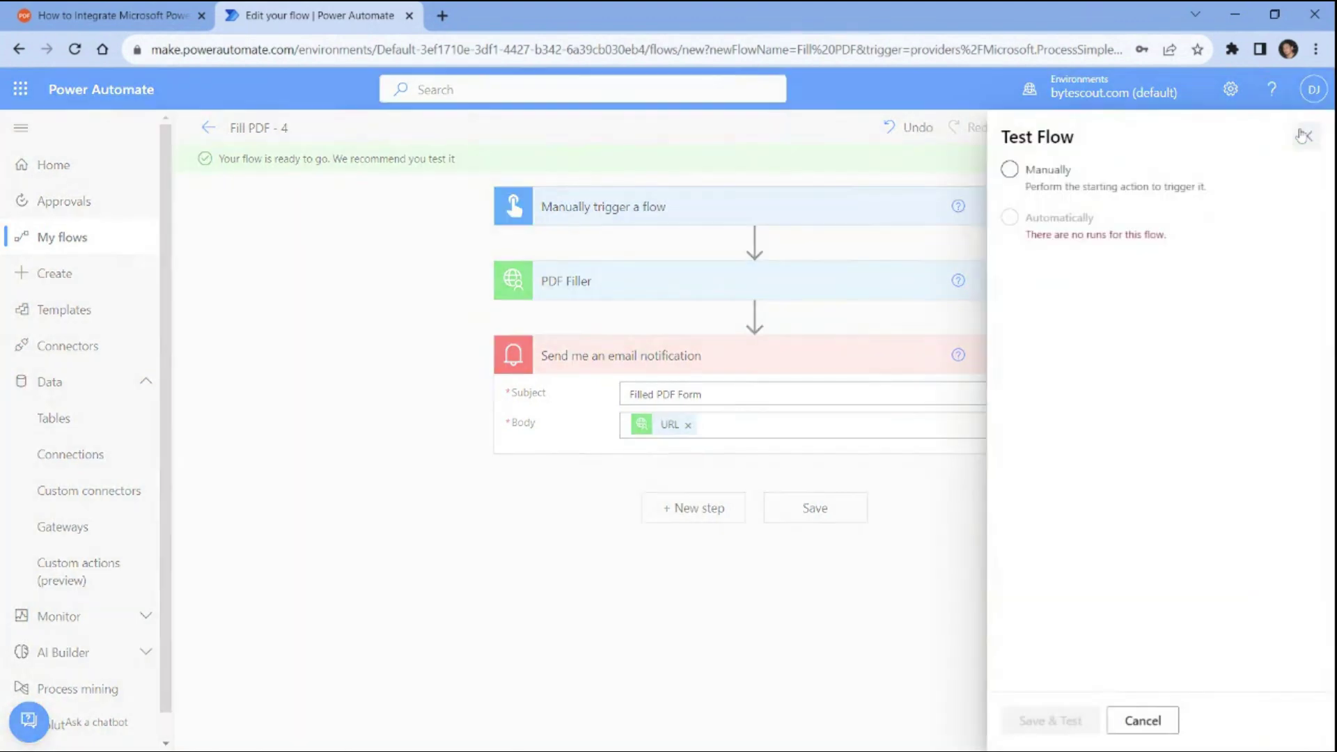
{"action": "left_click", "coordinate": [1009, 169]}
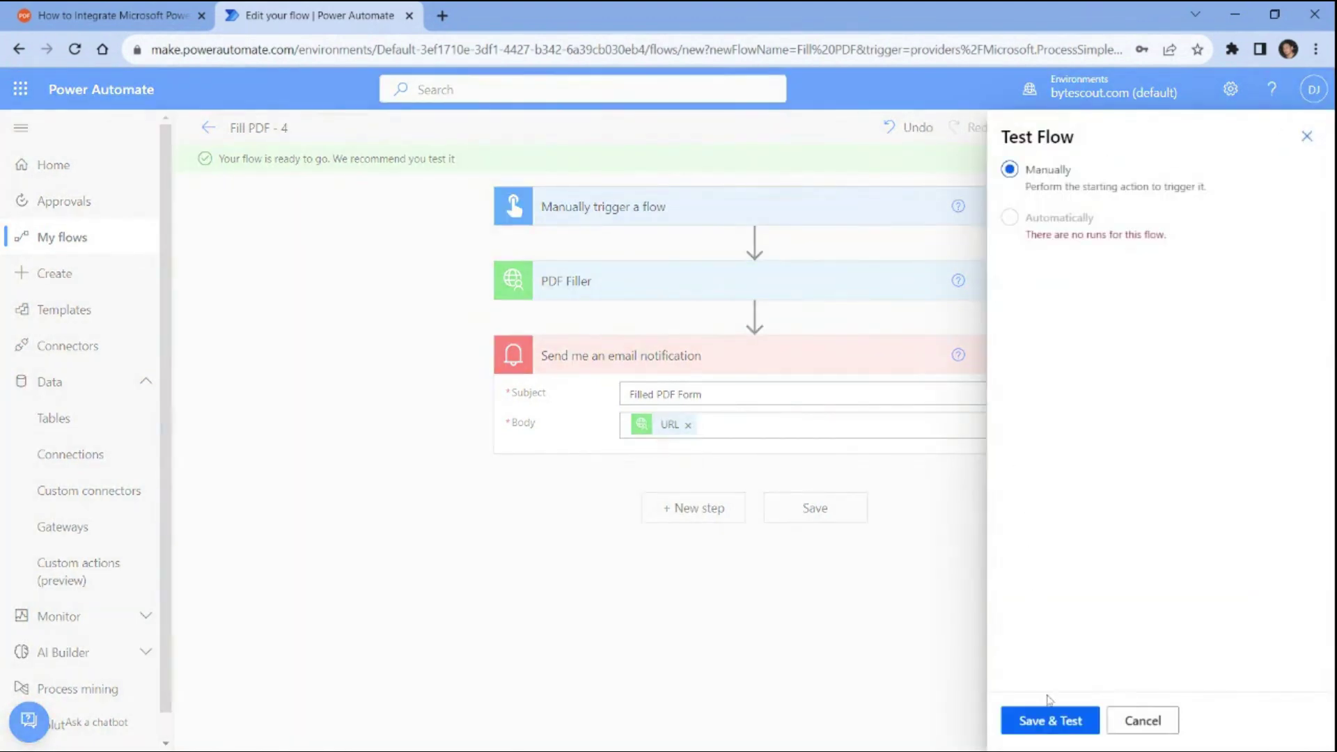
{"action": "left_click", "coordinate": [1046, 721]}
{"action": "left_click", "coordinate": [1096, 722]}
{"action": "left_click", "coordinate": [1097, 722]}
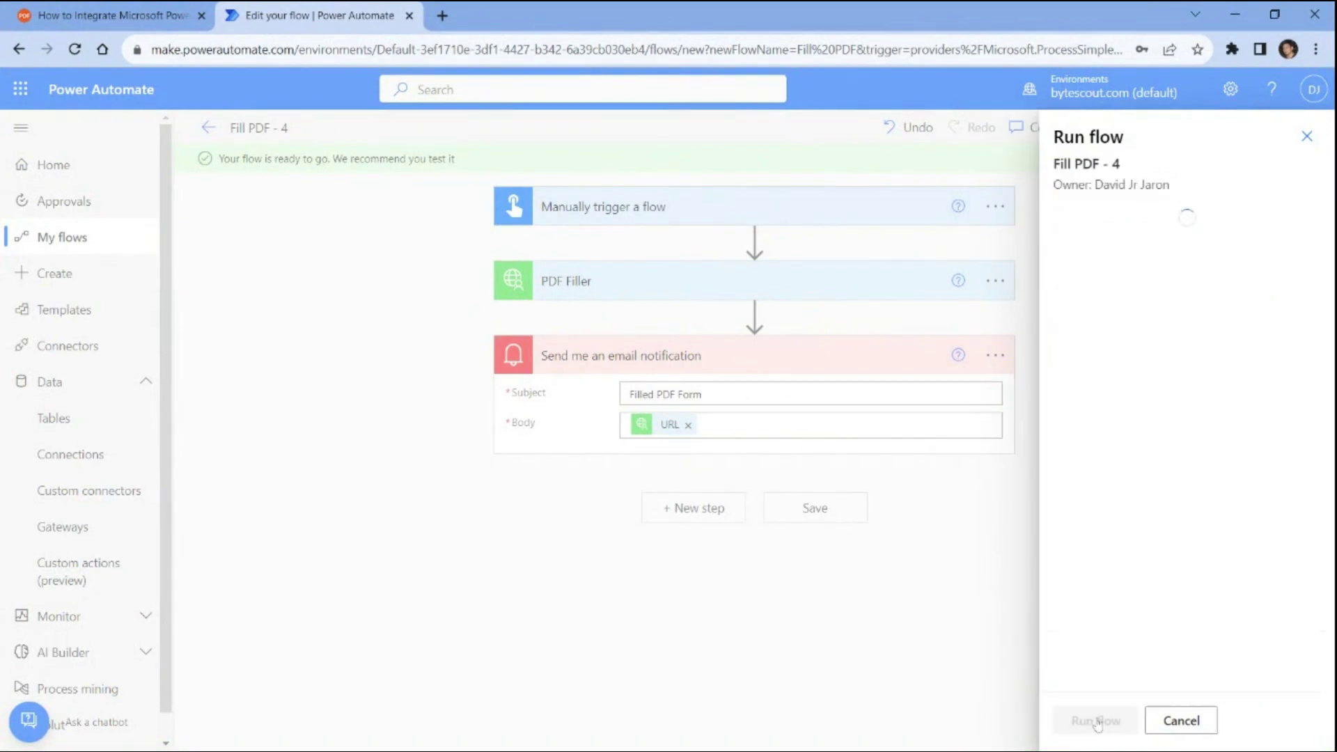
{"action": "left_click", "coordinate": [1098, 722]}
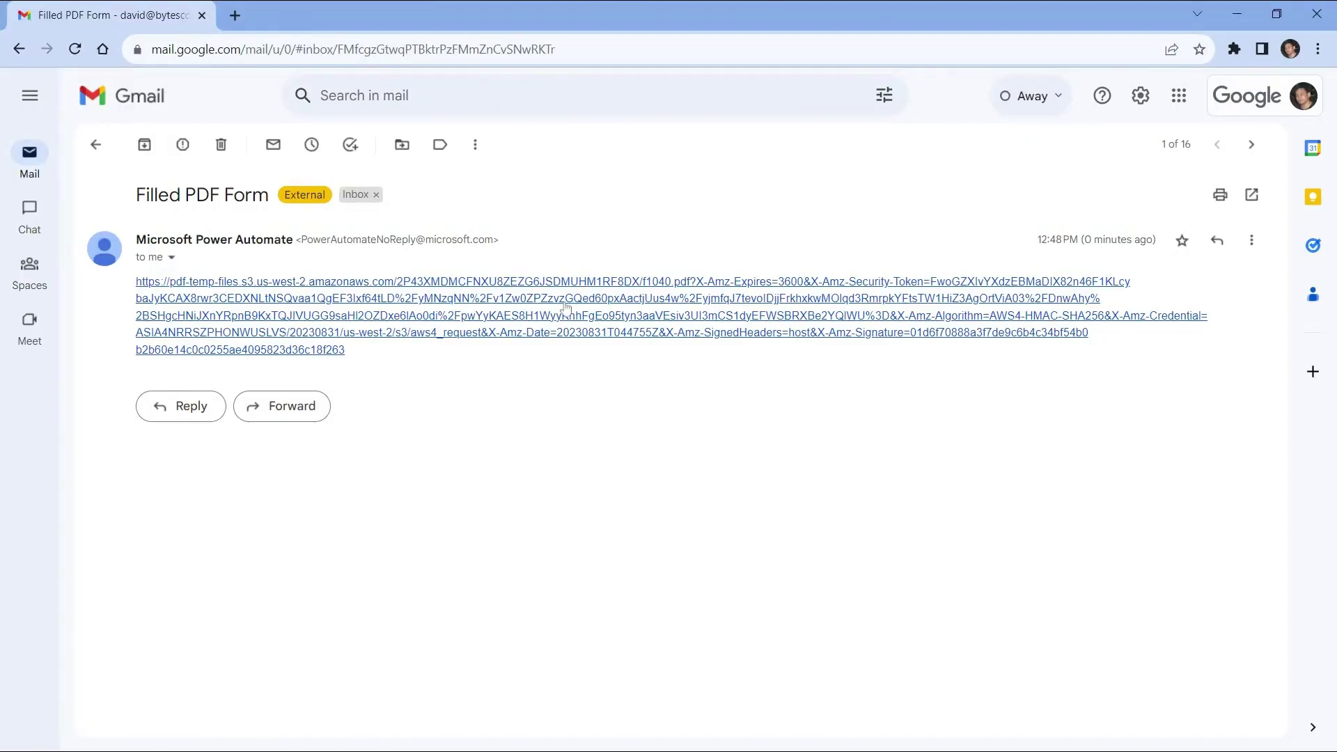
{"action": "left_click", "coordinate": [566, 306]}
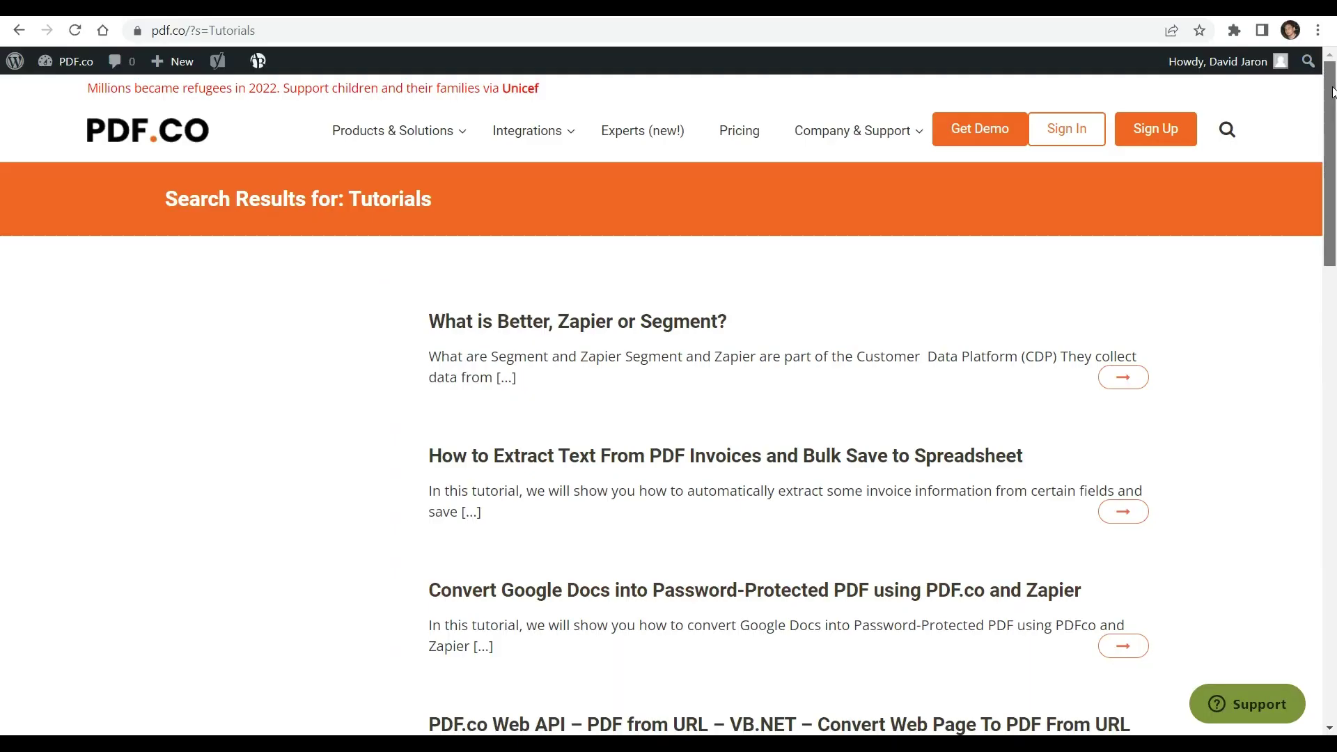
{"action": "scroll", "coordinate": [1335, 142], "scroll_direction": "down", "scroll_amount": 3}
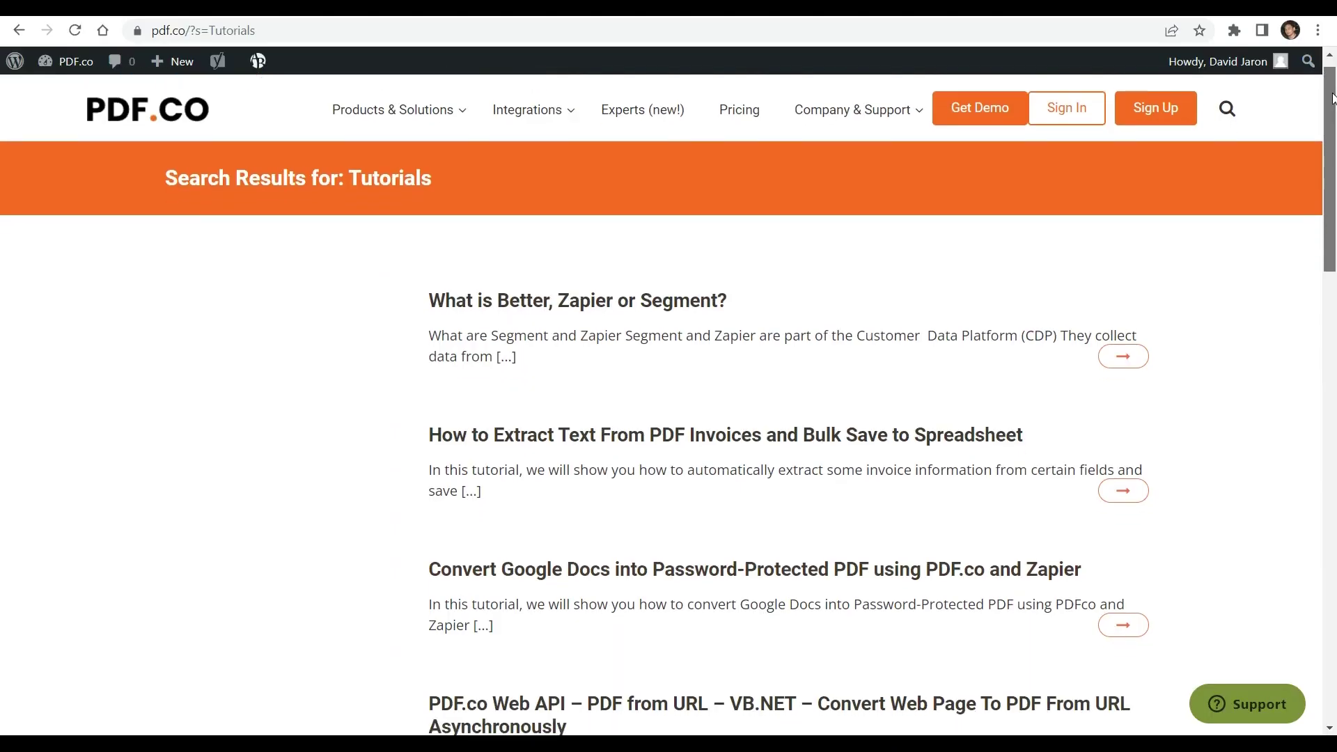
{"action": "left_click_drag", "start_coordinate": [1335, 142], "coordinate": [1335, 277]}
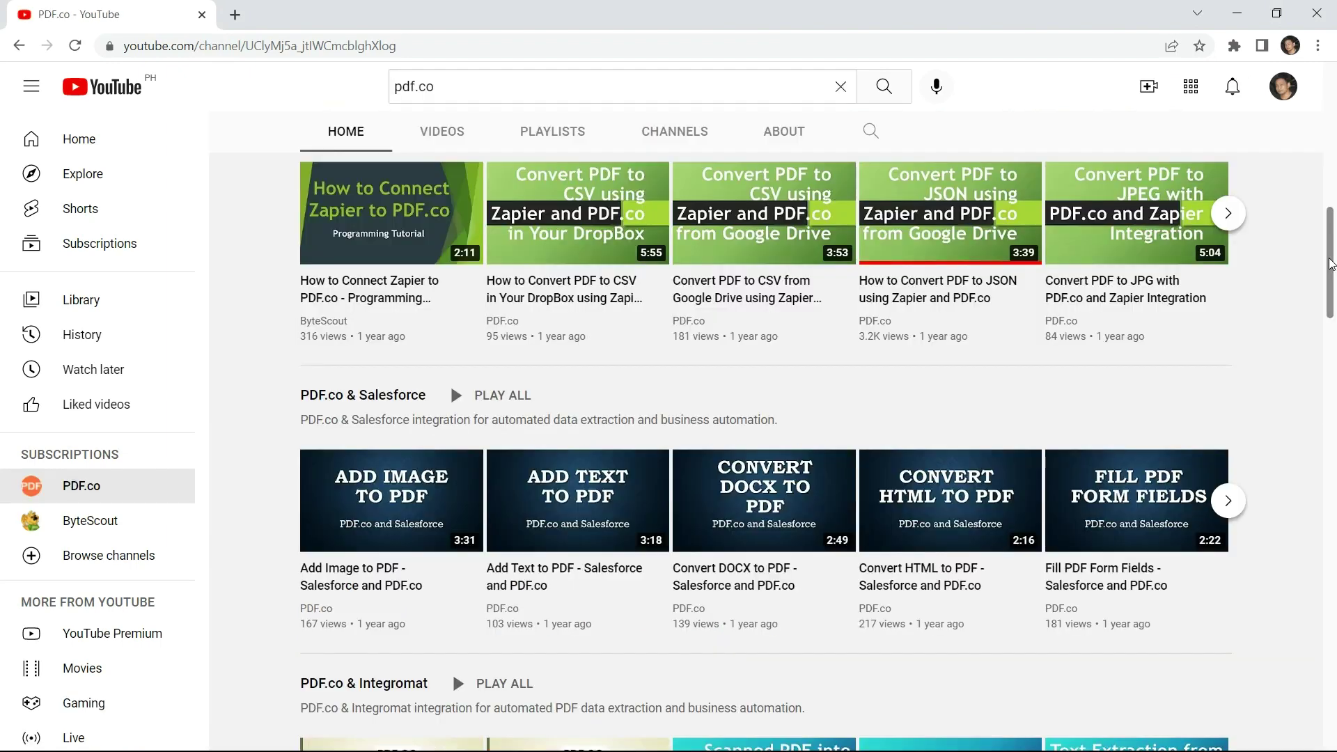
{"action": "scroll", "coordinate": [1335, 299], "scroll_direction": "down", "scroll_amount": 3}
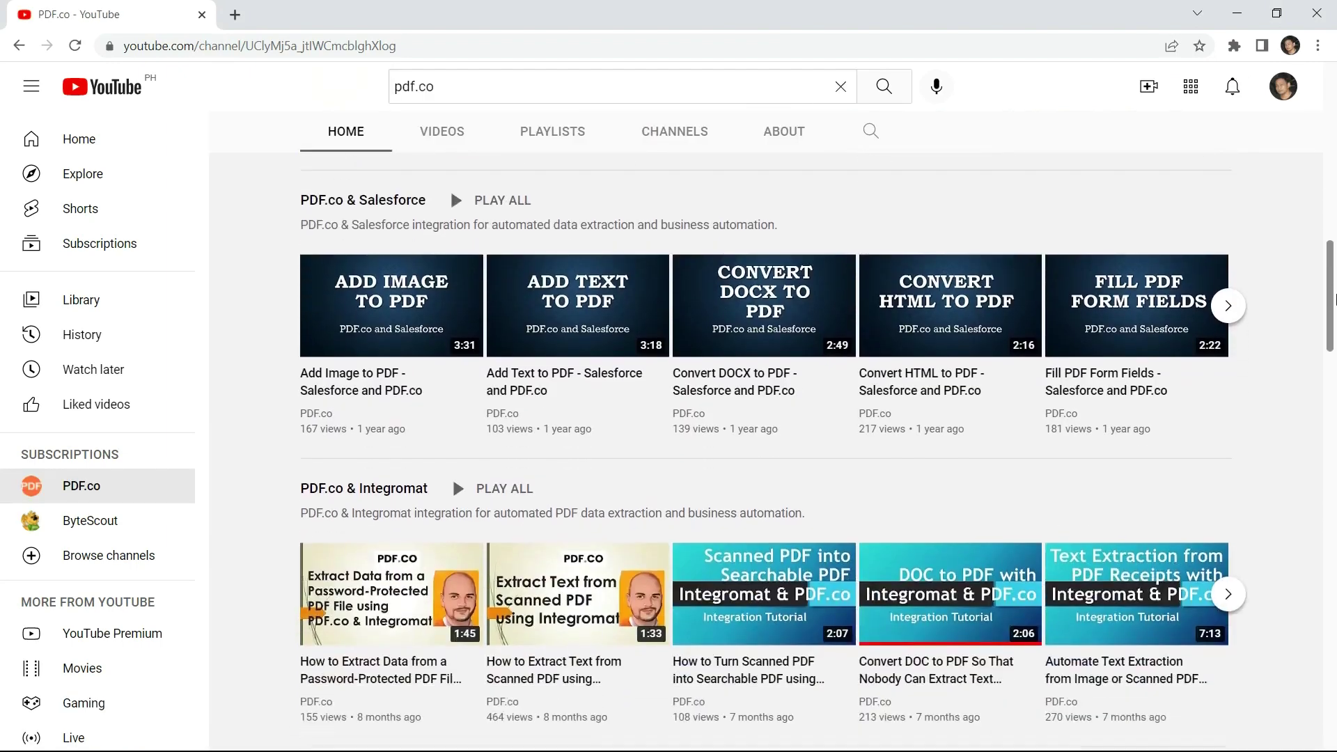
{"action": "left_click_drag", "start_coordinate": [1334, 300], "coordinate": [1335, 382]}
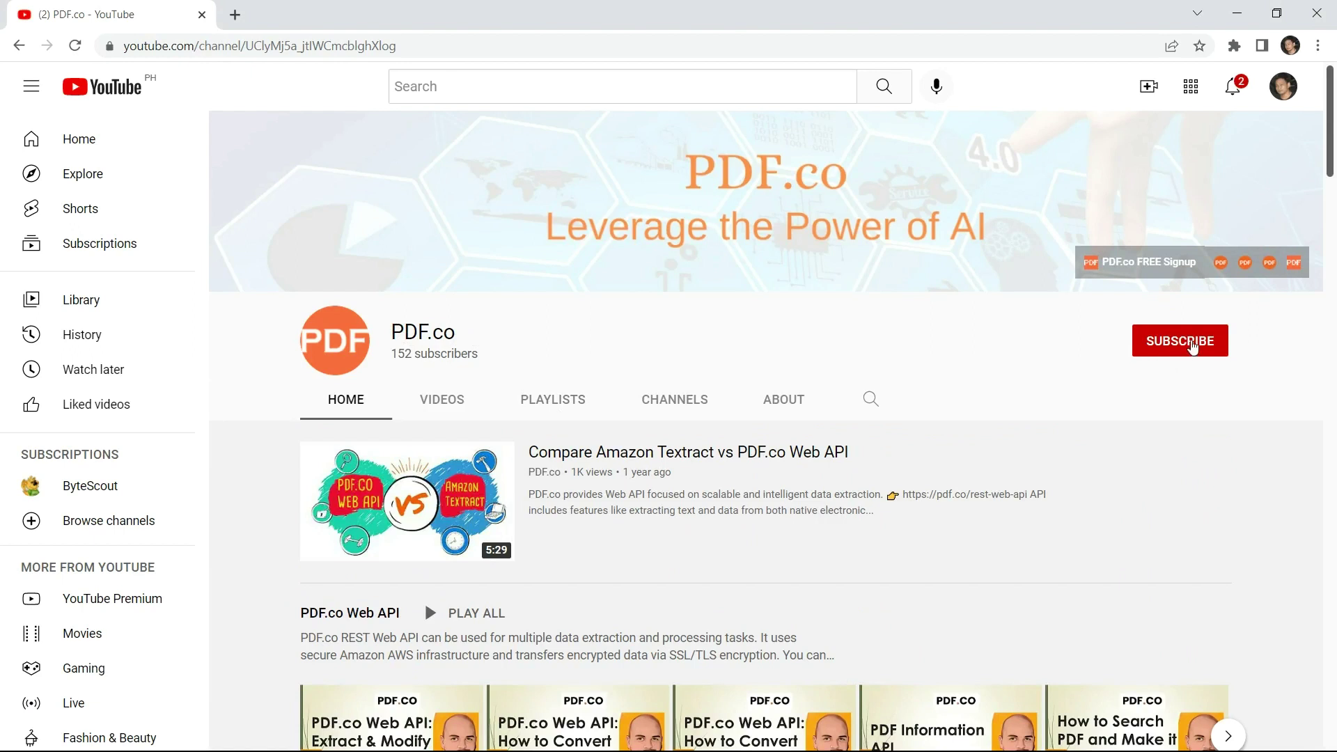
- Subscribe to the PDF.co channel on YouTube and turn on all notifications for it
{"action": "left_click", "coordinate": [1192, 346]}
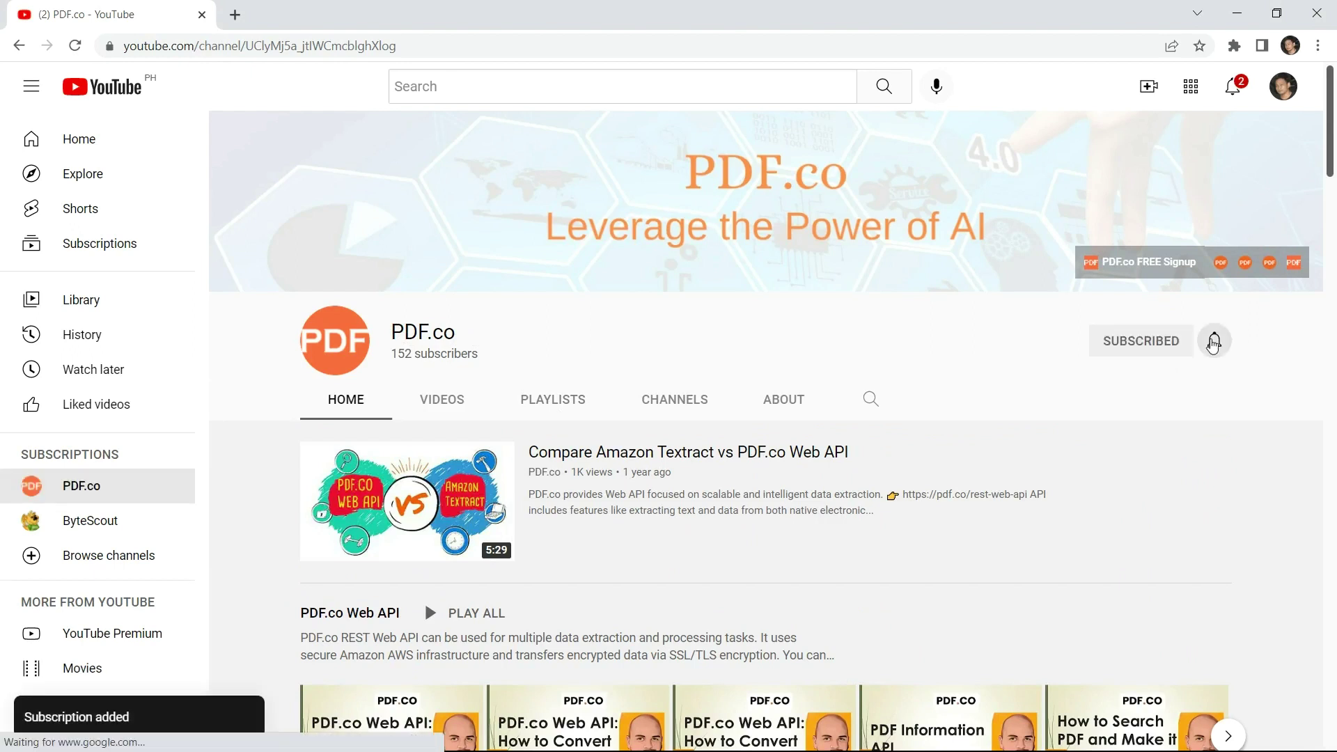
{"action": "left_click", "coordinate": [1213, 343]}
{"action": "left_click", "coordinate": [1148, 383]}
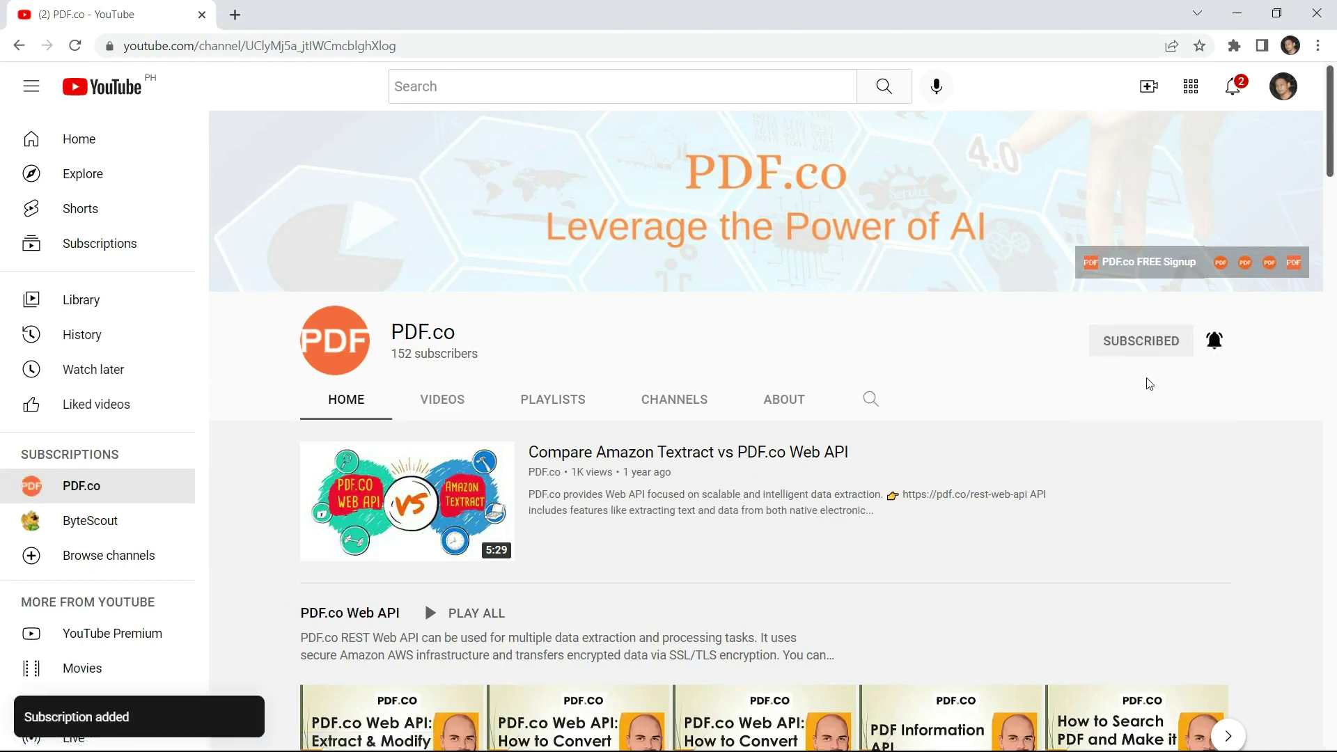